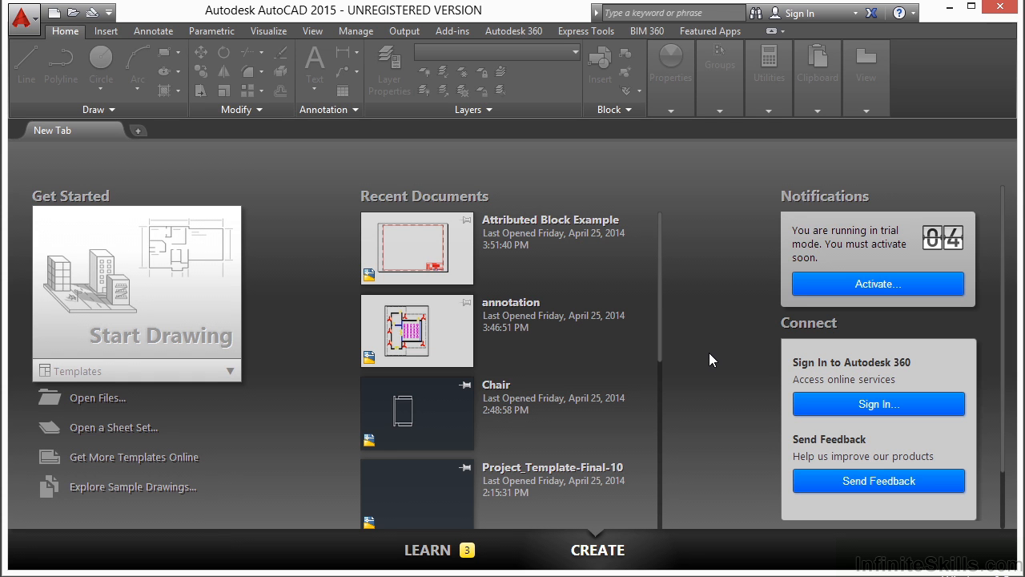
Open the drawing annotation.dwg and switch from the BLANK layout to model space.
{"action": "left_click", "coordinate": [109, 398]}
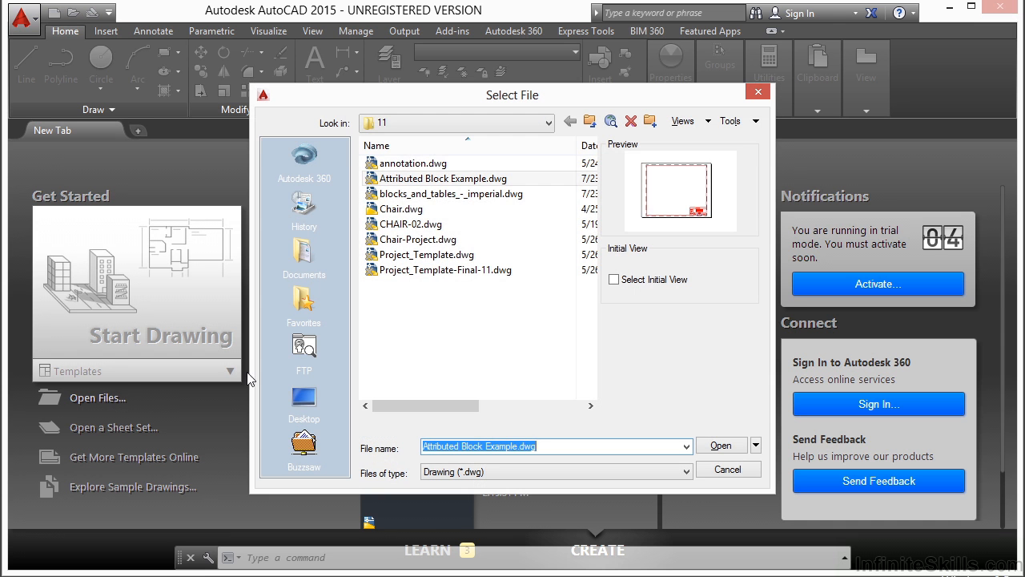
{"action": "left_click", "coordinate": [438, 165]}
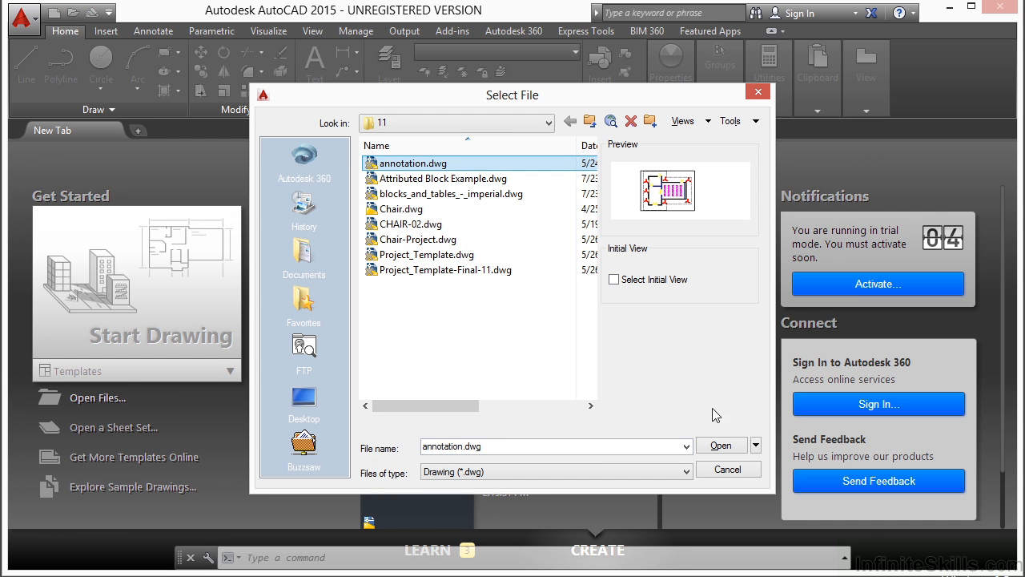
{"action": "left_click", "coordinate": [718, 446]}
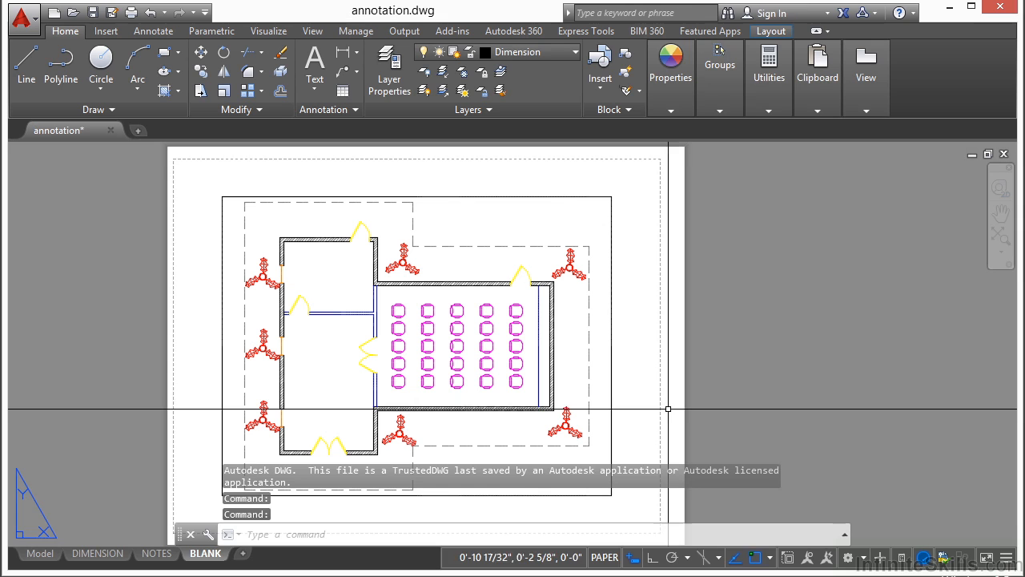
{"action": "left_click", "coordinate": [37, 553]}
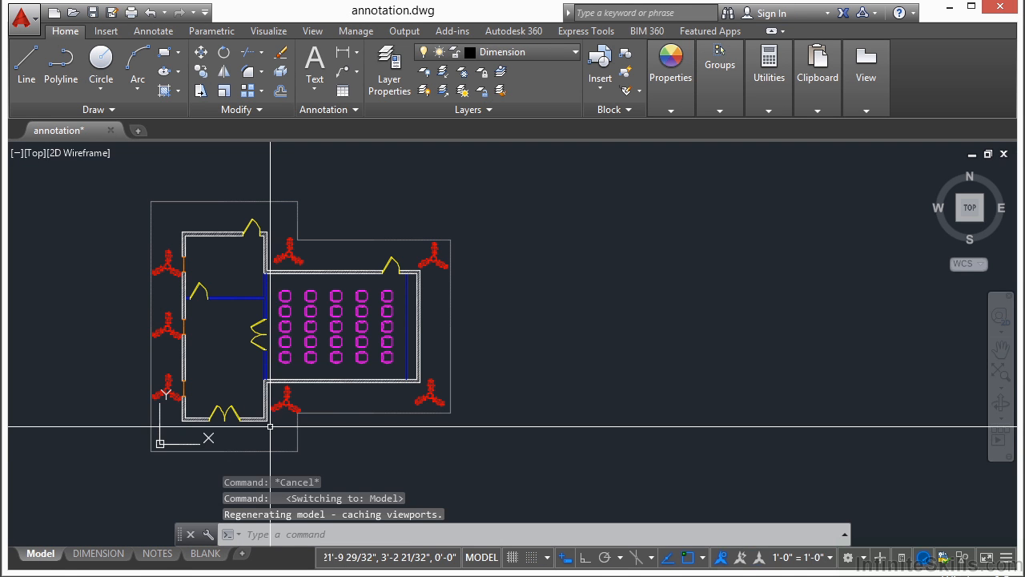
Select the left door leaf of the double door in the building's lower wall and set its opening state to Closed.
{"action": "middle_click_drag", "start_coordinate": [268, 324], "coordinate": [350, 326]}
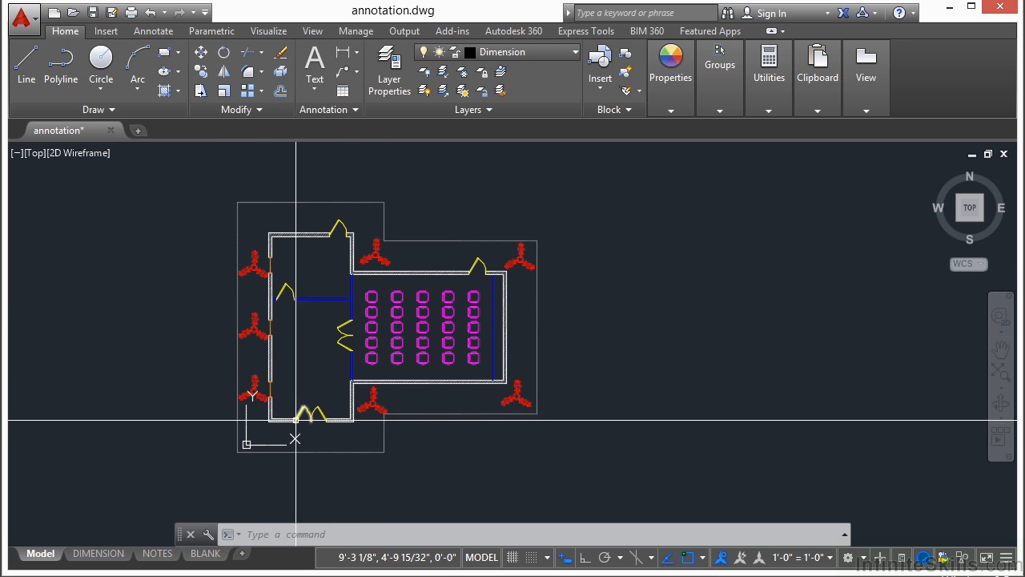
{"action": "scroll", "coordinate": [296, 419], "scroll_direction": "up", "scroll_amount": 8}
{"action": "left_click", "coordinate": [296, 345]}
{"action": "middle_click_drag", "start_coordinate": [317, 360], "coordinate": [384, 342]}
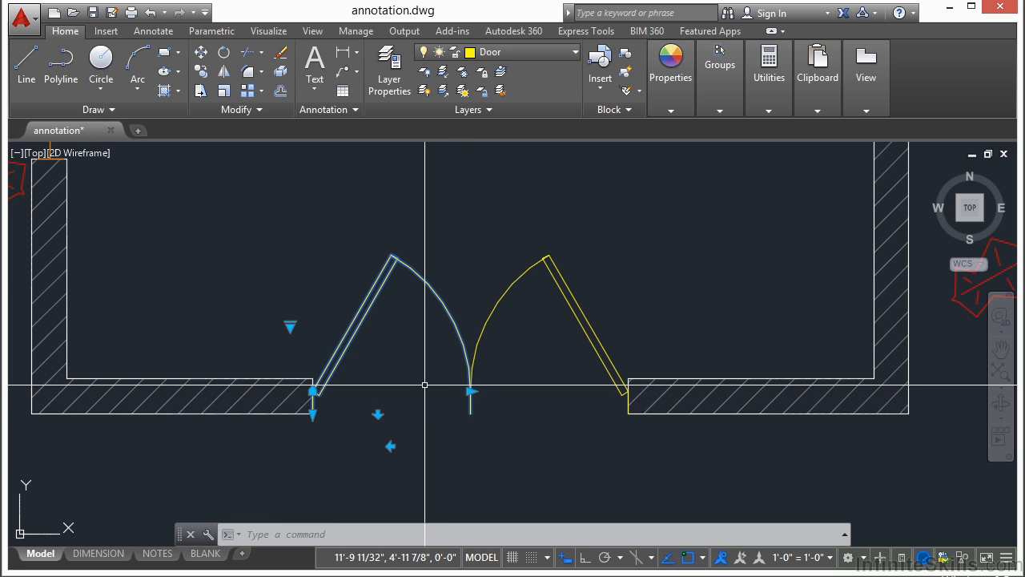
{"action": "left_click", "coordinate": [290, 326]}
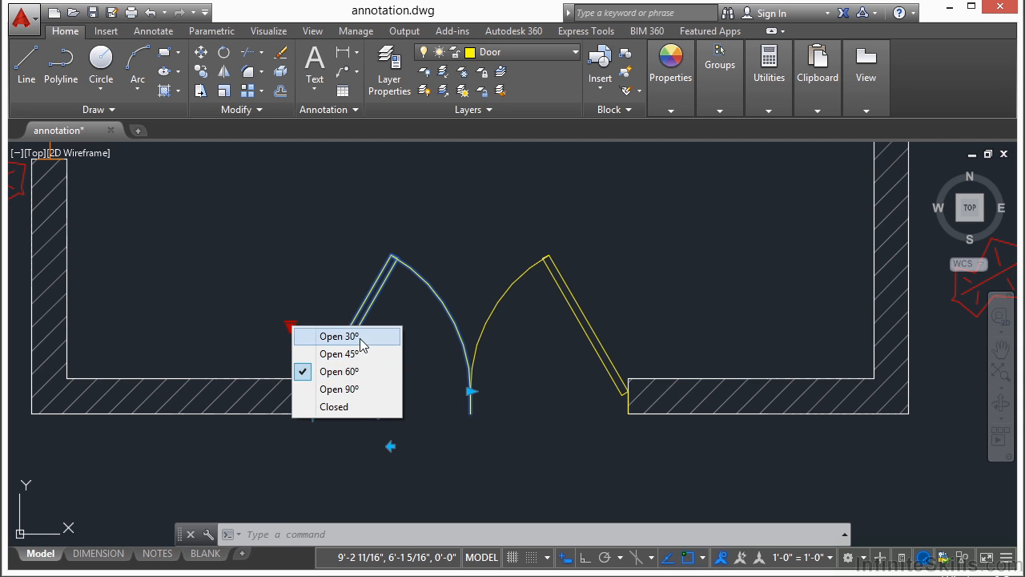
{"action": "left_click", "coordinate": [350, 406]}
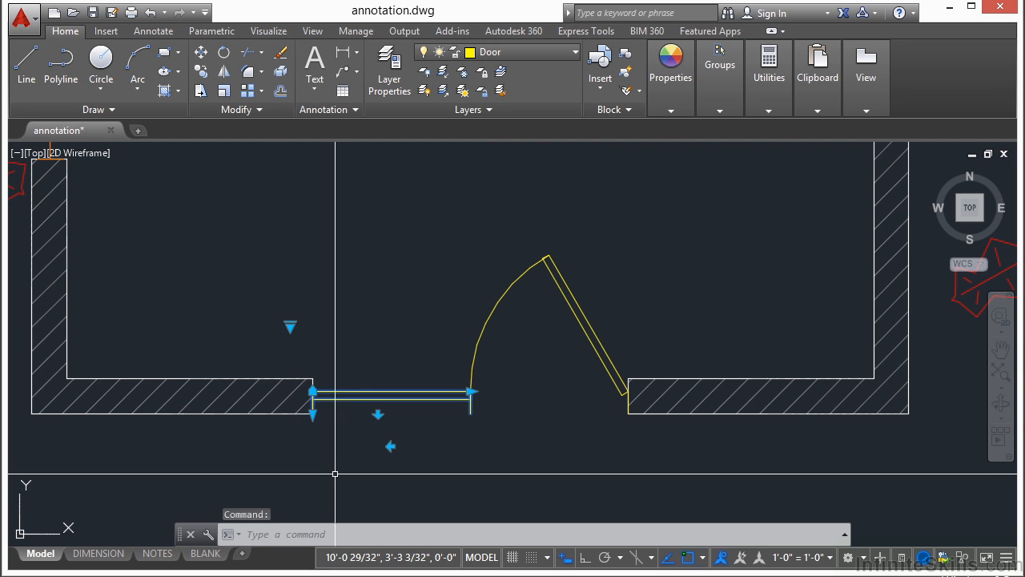
Try the selected door at Open 30° and Open 90°, and finish with Open 45°.
{"action": "left_click", "coordinate": [290, 326]}
{"action": "left_click", "coordinate": [308, 337]}
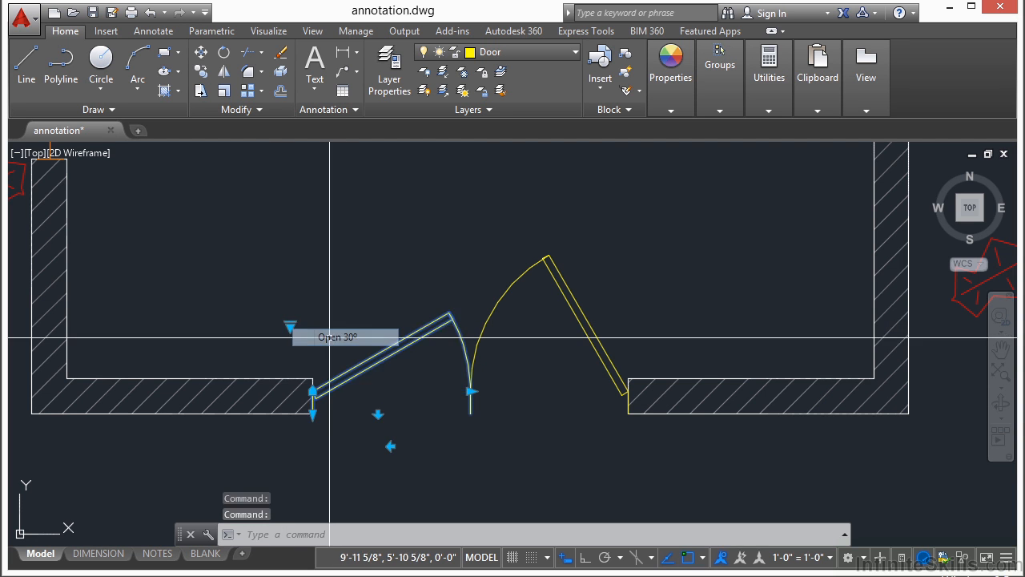
{"action": "left_click", "coordinate": [291, 324]}
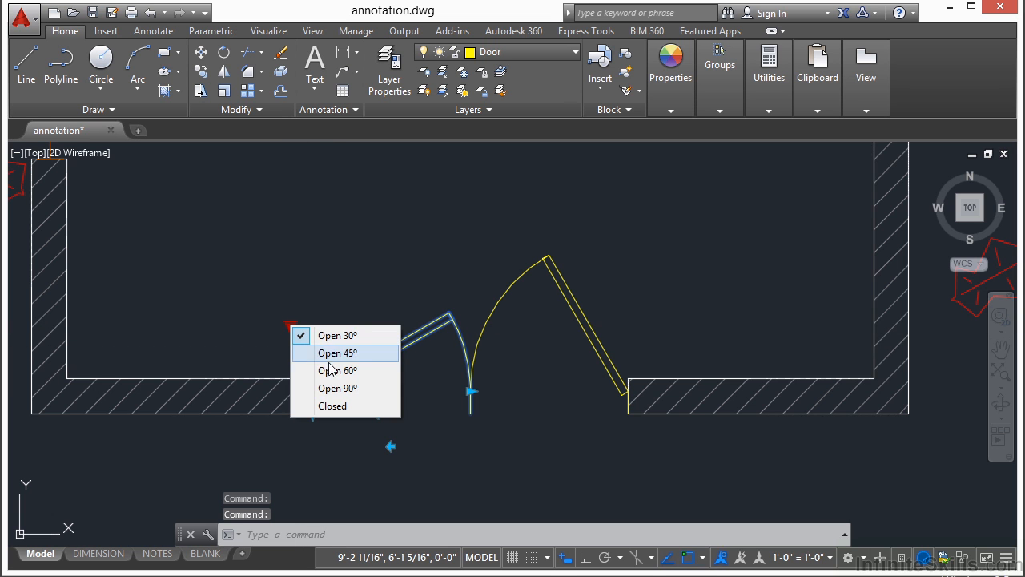
{"action": "left_click", "coordinate": [328, 389]}
{"action": "left_click", "coordinate": [290, 326]}
{"action": "left_click", "coordinate": [318, 354]}
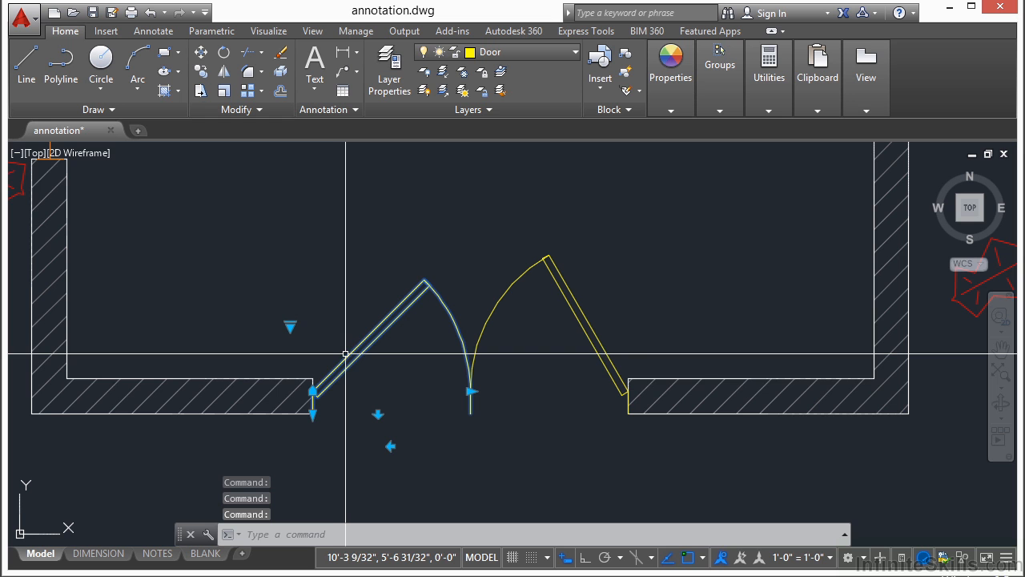
Stretch the selected door's jamb depth one increment beyond the outer face of the wall.
{"action": "left_click", "coordinate": [313, 413]}
{"action": "scroll", "coordinate": [312, 413], "scroll_direction": "up", "scroll_amount": 5}
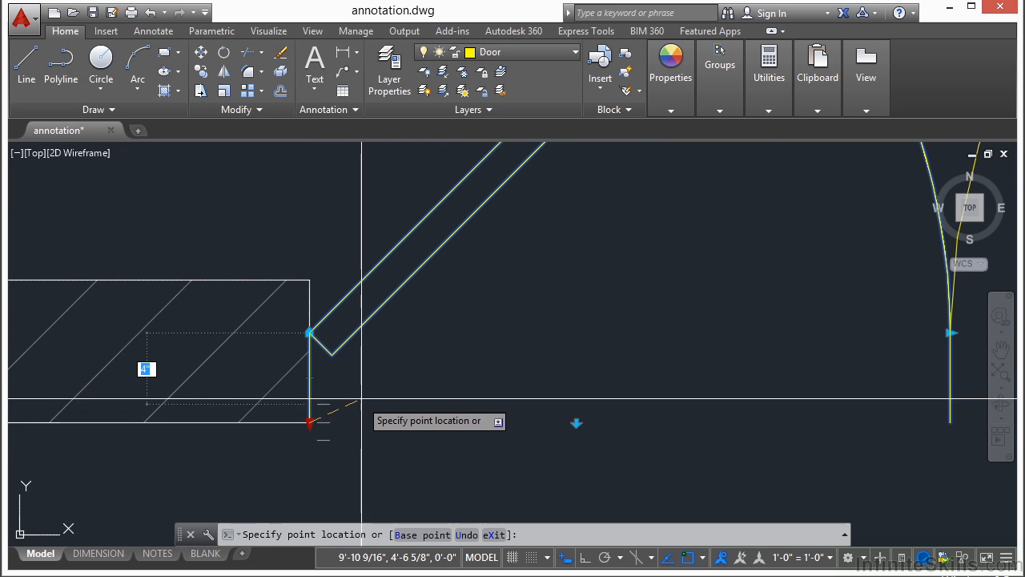
{"action": "left_click", "coordinate": [364, 441]}
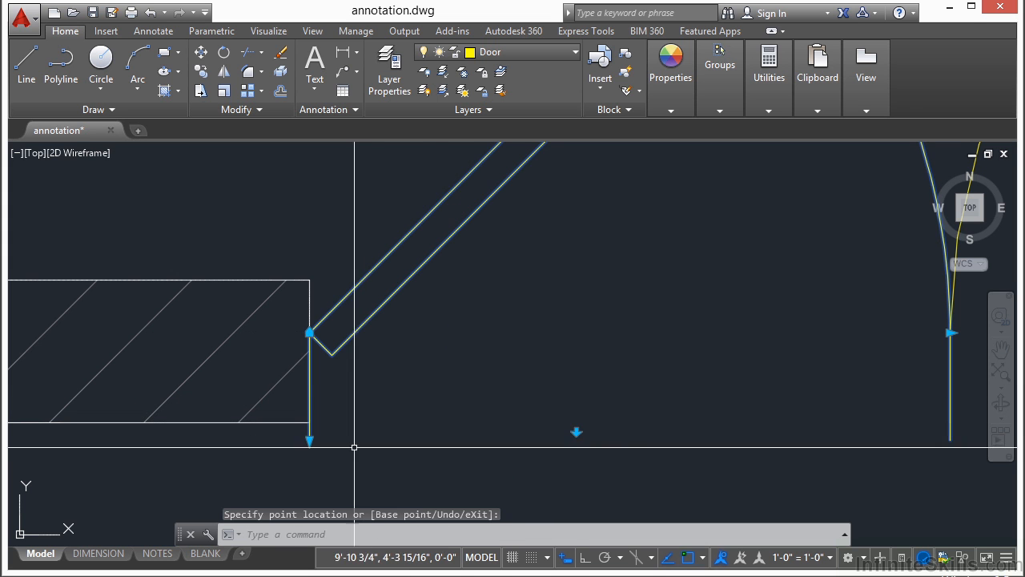
{"action": "scroll", "coordinate": [309, 440], "scroll_direction": "up", "scroll_amount": 3}
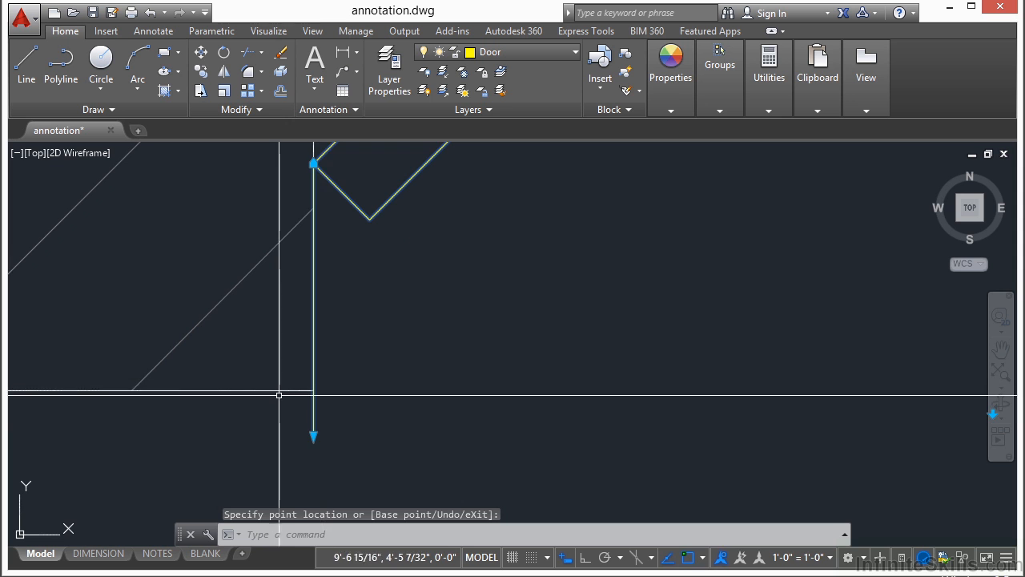
{"action": "scroll", "coordinate": [270, 399], "scroll_direction": "down", "scroll_amount": 3}
{"action": "scroll", "coordinate": [286, 384], "scroll_direction": "down", "scroll_amount": 2}
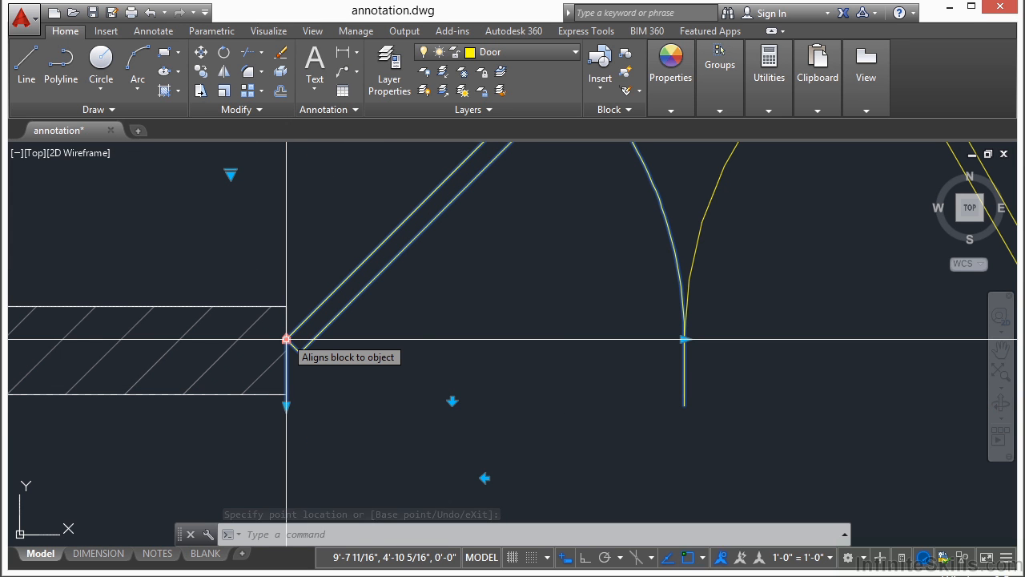
Move the door by its alignment grip so its hinge point snaps to the inner corner of the wall end.
{"action": "left_click", "coordinate": [285, 339]}
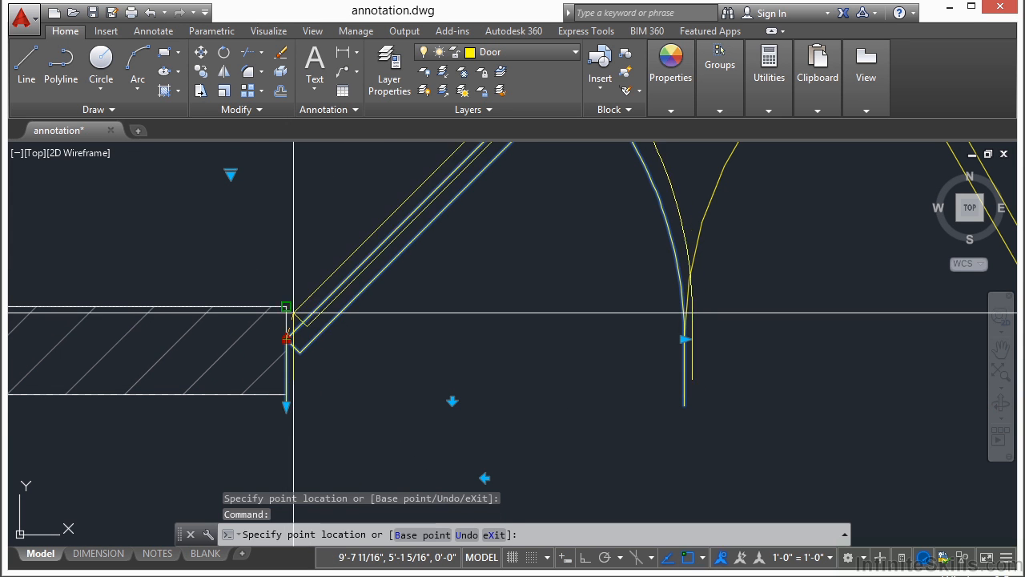
{"action": "left_click", "coordinate": [286, 305]}
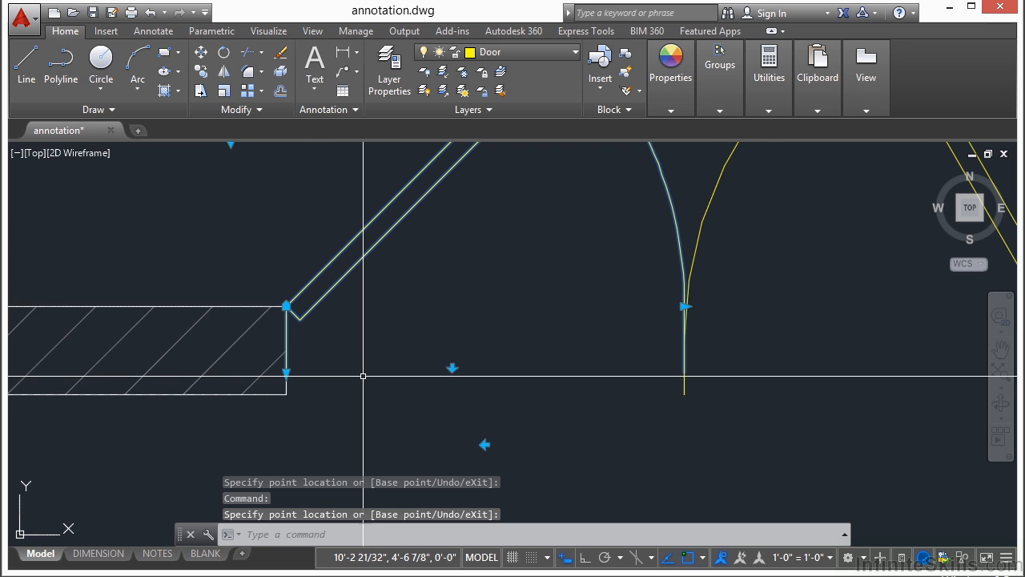
{"action": "scroll", "coordinate": [373, 382], "scroll_direction": "down", "scroll_amount": 2}
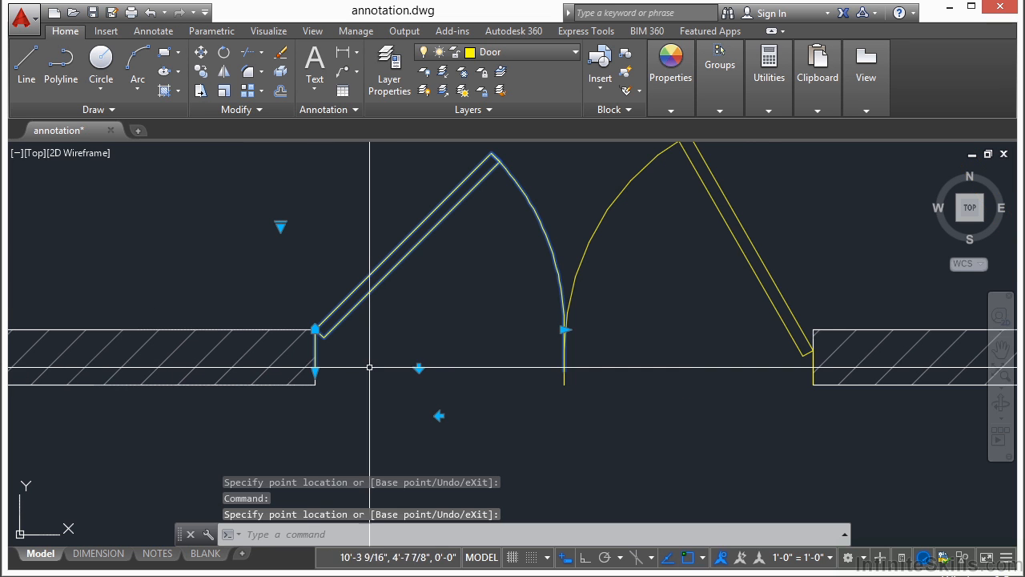
Flip the door to swing outside and back inside, and mirror its hinge side and back again.
{"action": "left_click", "coordinate": [419, 366]}
{"action": "scroll", "coordinate": [485, 352], "scroll_direction": "down", "scroll_amount": 2}
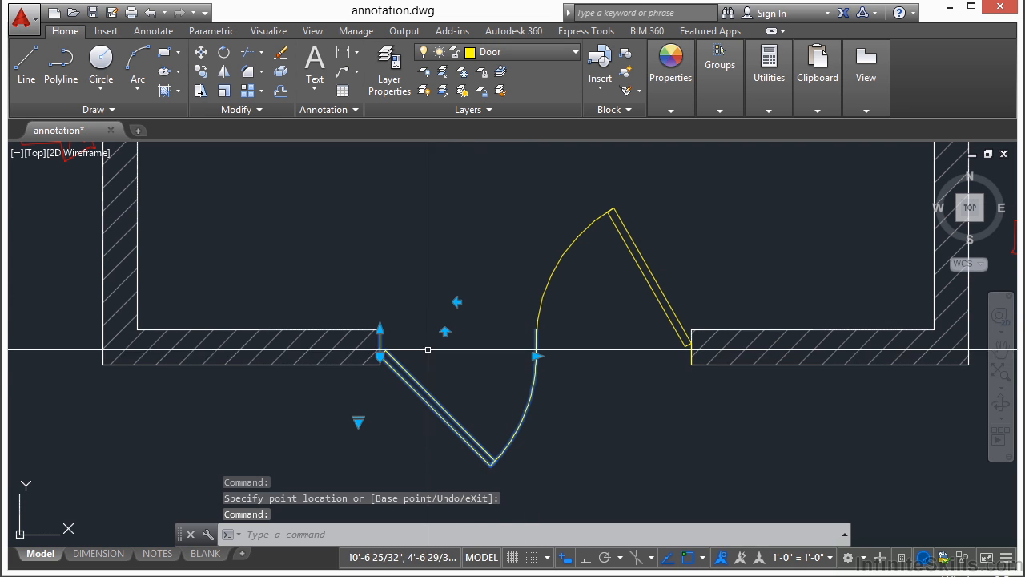
{"action": "left_click", "coordinate": [446, 330]}
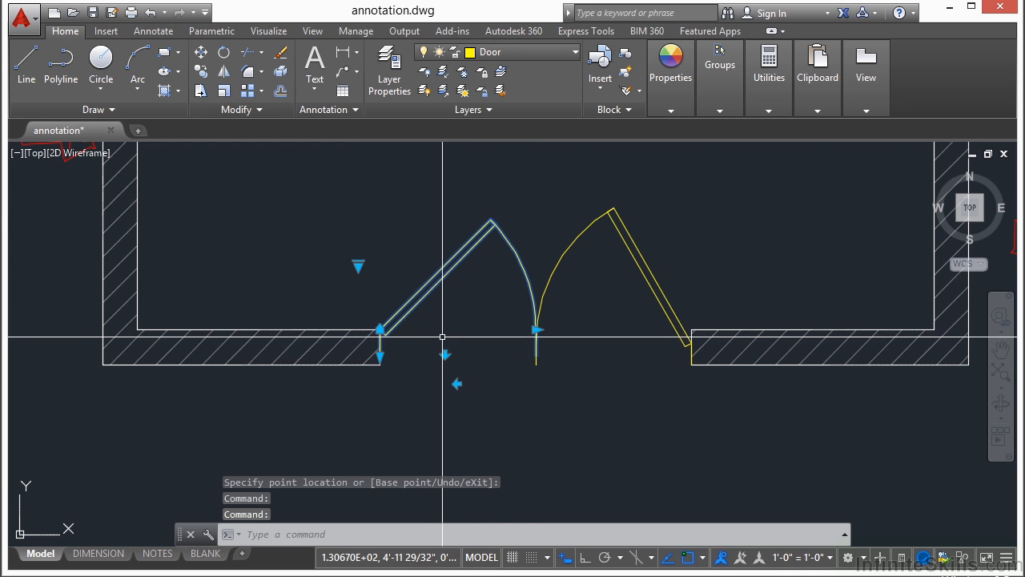
{"action": "left_click", "coordinate": [458, 384]}
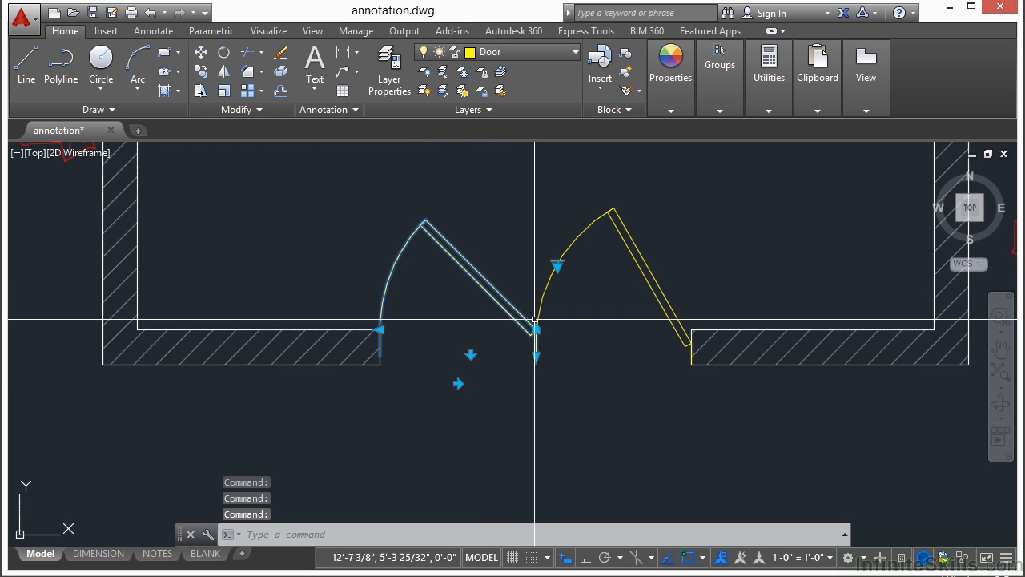
{"action": "left_click", "coordinate": [458, 383]}
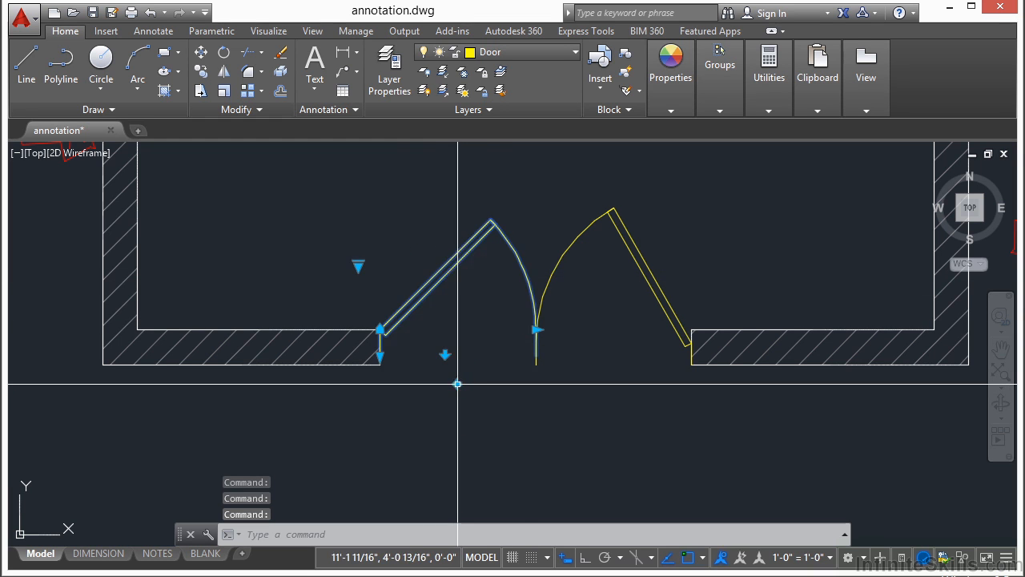
Shrink the left door leaf's width to a smaller preset increment, leaving a gap to the right leaf, and clear the selection.
{"action": "left_click", "coordinate": [536, 329]}
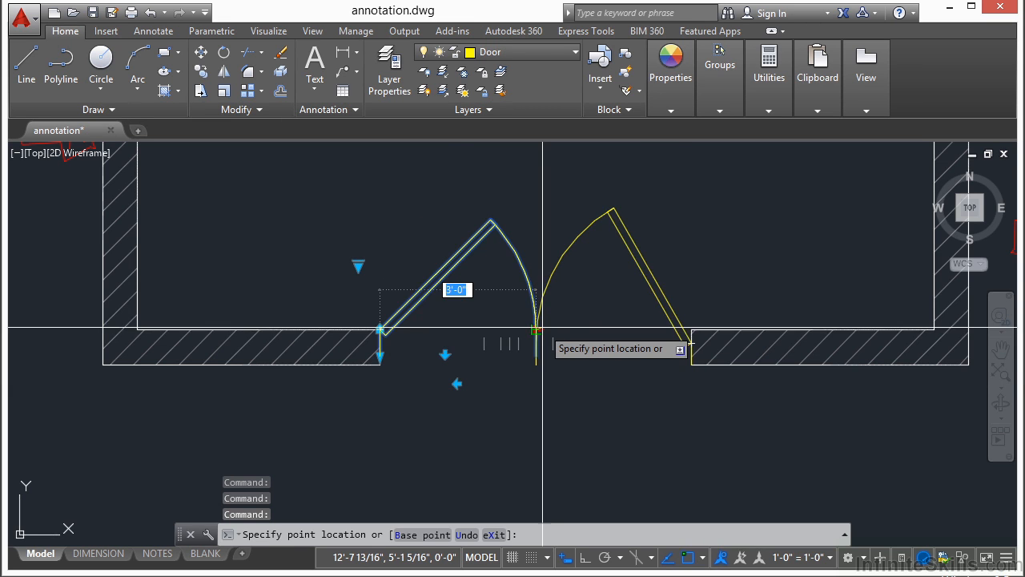
{"action": "scroll", "coordinate": [533, 328], "scroll_direction": "up", "scroll_amount": 2}
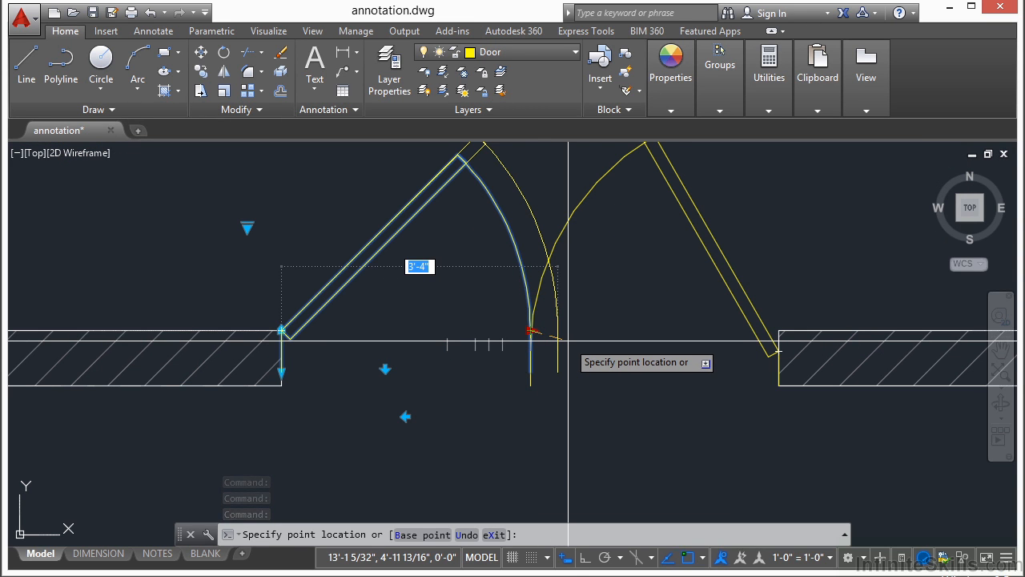
{"action": "left_click", "coordinate": [446, 329]}
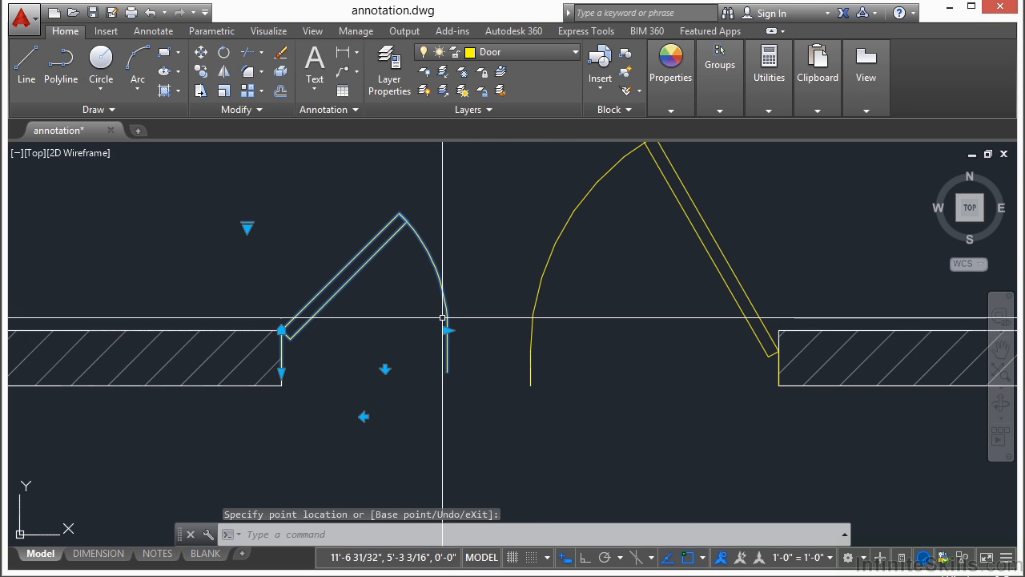
{"action": "key", "text": "Escape"}
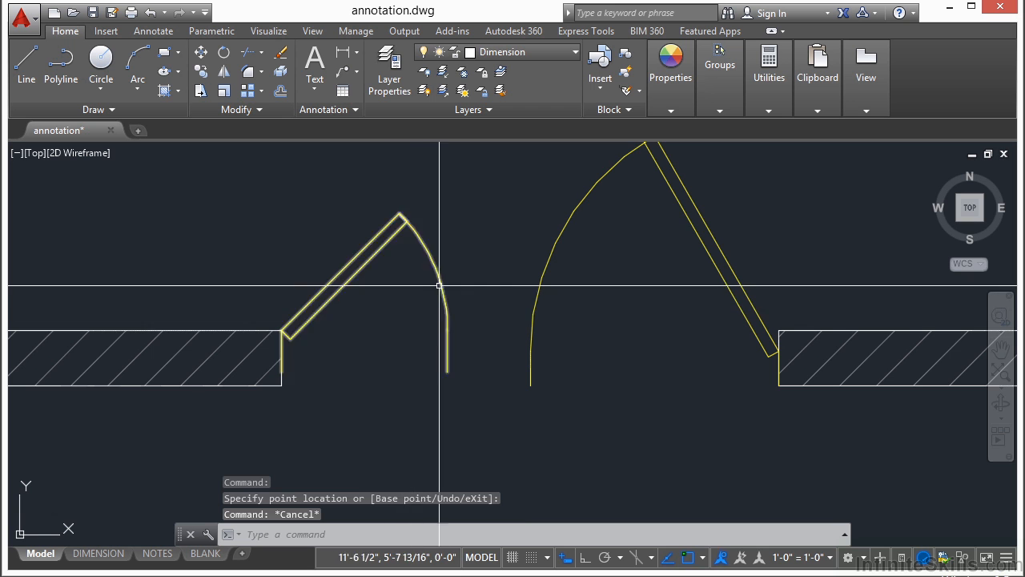
Examine the interior doors and chairs across the floor plan and return to the double door in the lower wall.
{"action": "scroll", "coordinate": [373, 308], "scroll_direction": "down", "scroll_amount": 5}
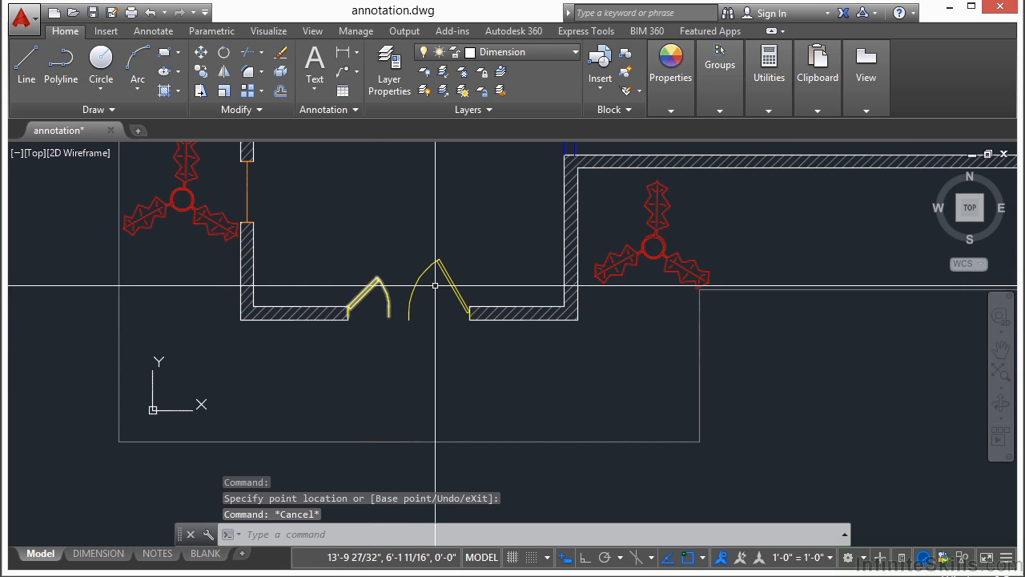
{"action": "middle_click_drag", "start_coordinate": [425, 222], "coordinate": [396, 339]}
{"action": "scroll", "coordinate": [396, 339], "scroll_direction": "down", "scroll_amount": 2}
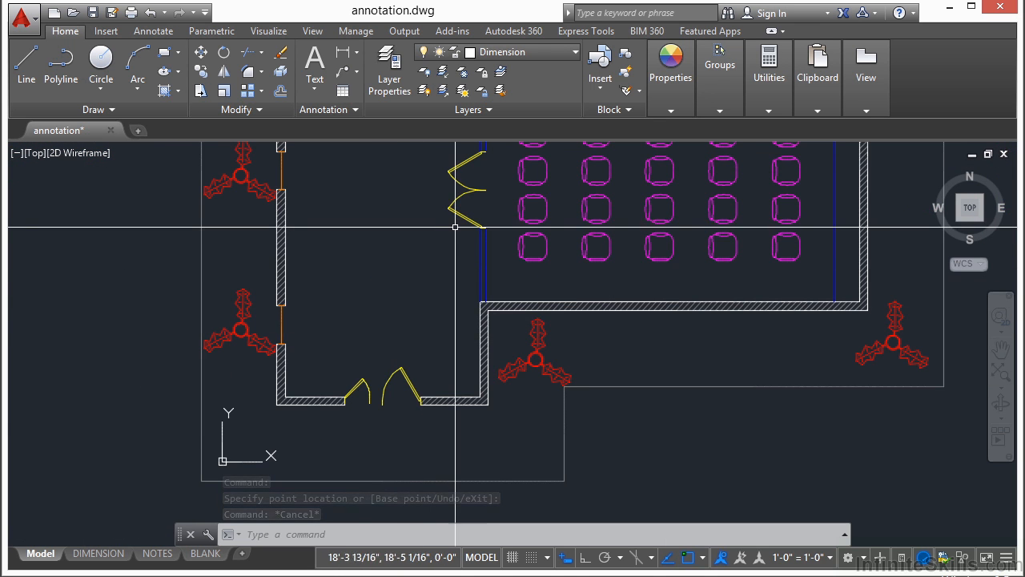
{"action": "middle_click_drag", "start_coordinate": [434, 211], "coordinate": [402, 312]}
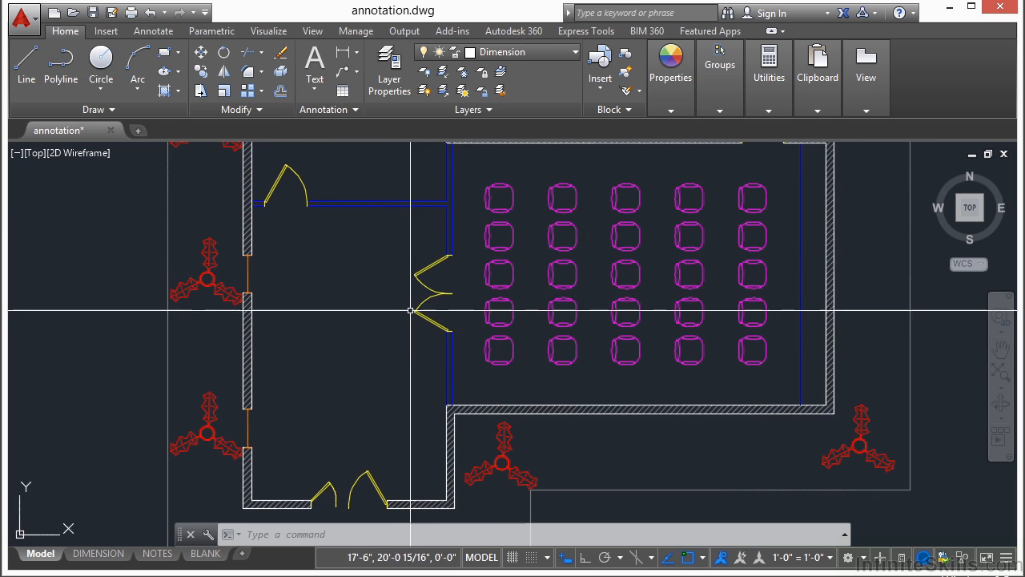
{"action": "scroll", "coordinate": [352, 286], "scroll_direction": "down", "scroll_amount": 2}
{"action": "middle_click_drag", "start_coordinate": [349, 426], "coordinate": [369, 321]}
{"action": "scroll", "coordinate": [370, 321], "scroll_direction": "up", "scroll_amount": 5}
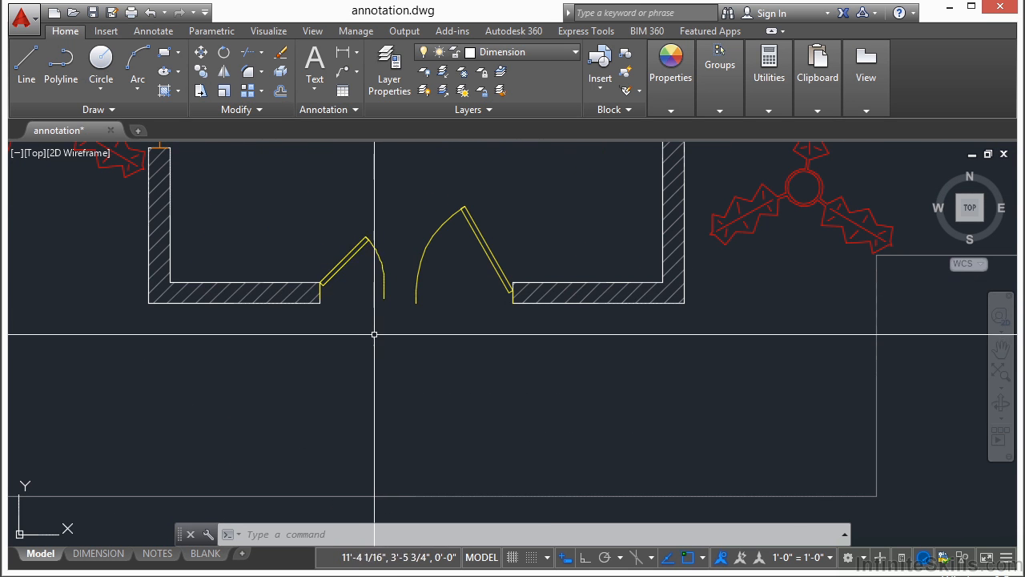
Select the lowest window in the building's left wall and flip it lengthwise about its lower end.
{"action": "middle_click_drag", "start_coordinate": [275, 217], "coordinate": [393, 287]}
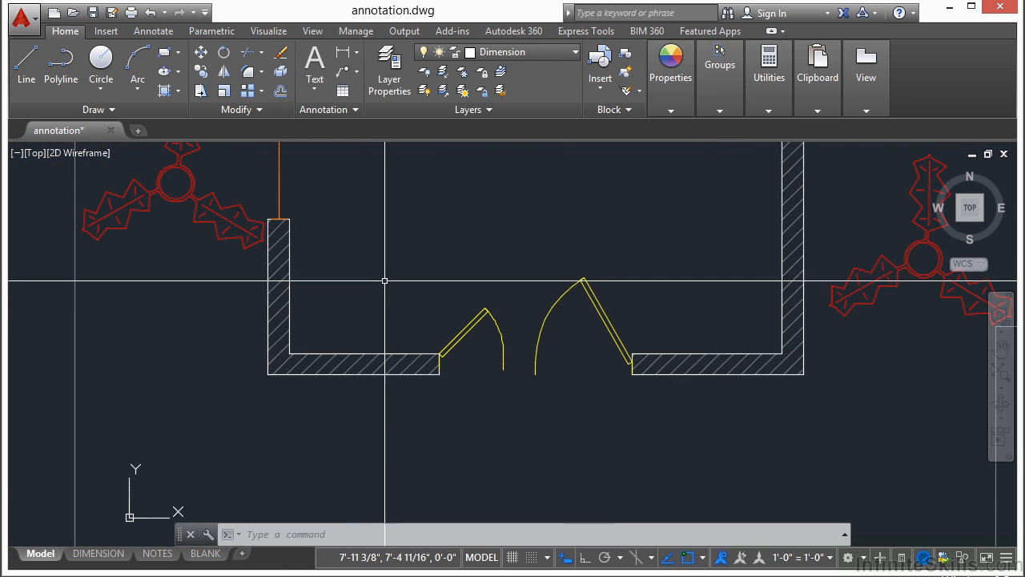
{"action": "middle_click_drag", "start_coordinate": [338, 200], "coordinate": [390, 246]}
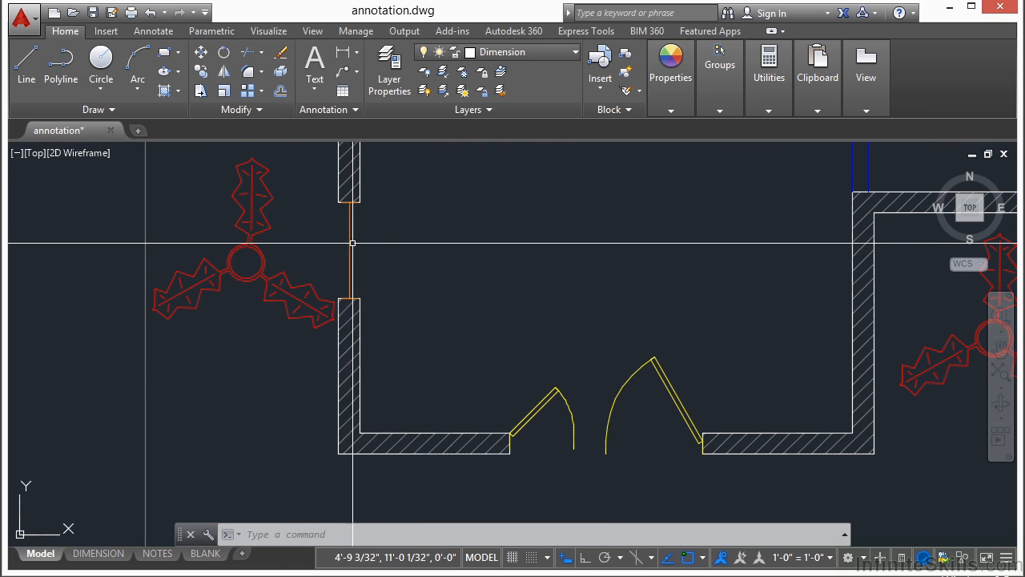
{"action": "scroll", "coordinate": [373, 269], "scroll_direction": "up", "scroll_amount": 5}
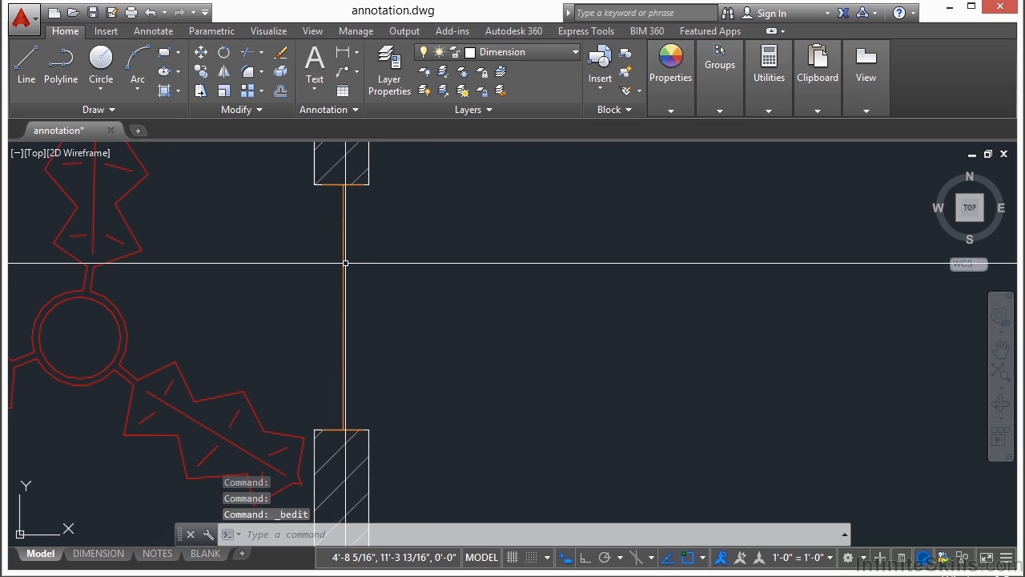
{"action": "left_click", "coordinate": [343, 265]}
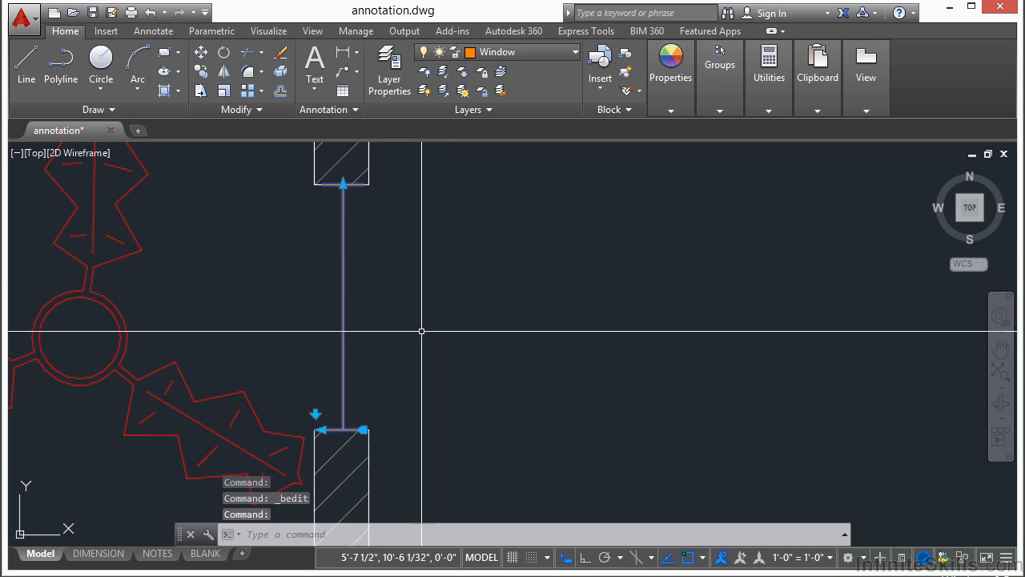
{"action": "left_click", "coordinate": [316, 413]}
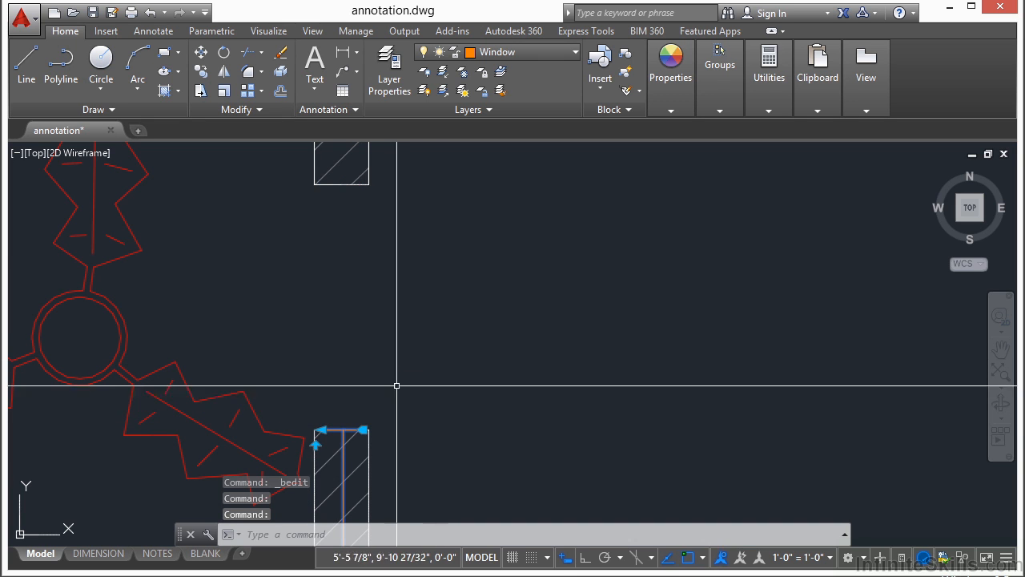
Flip the window back into its wall opening and set its thickness to 6".
{"action": "left_click", "coordinate": [322, 430]}
{"action": "scroll", "coordinate": [326, 429], "scroll_direction": "up", "scroll_amount": 4}
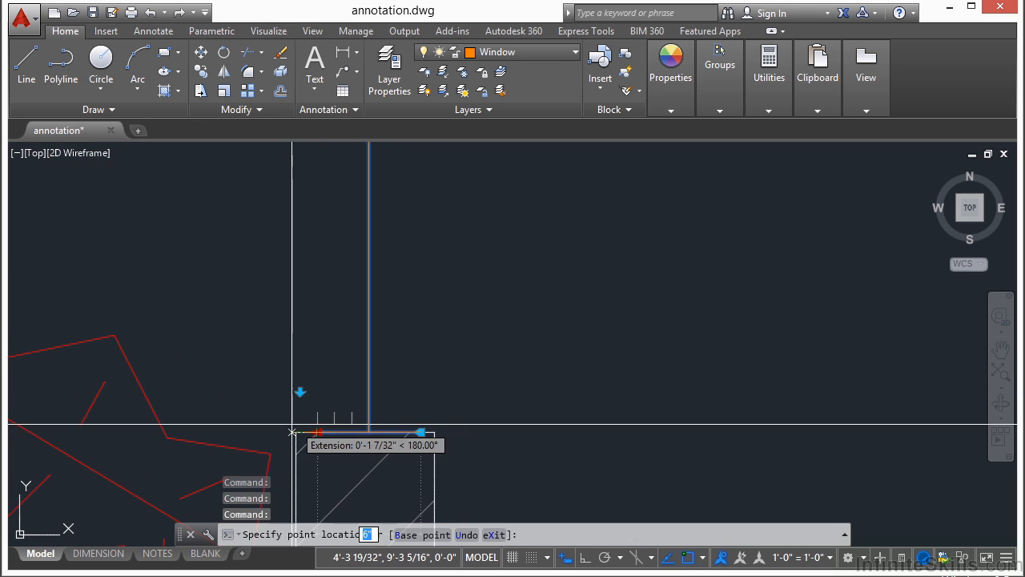
{"action": "left_click", "coordinate": [270, 424]}
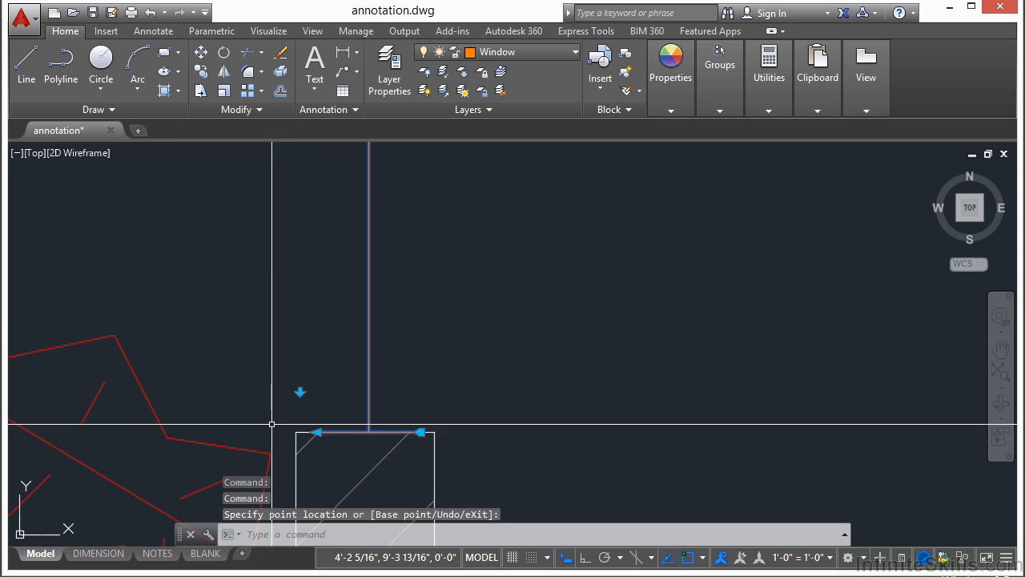
Move the window out of the wall into the room and stretch its upper end to a longer preset length.
{"action": "left_click", "coordinate": [421, 432]}
{"action": "scroll", "coordinate": [424, 425], "scroll_direction": "down", "scroll_amount": 4}
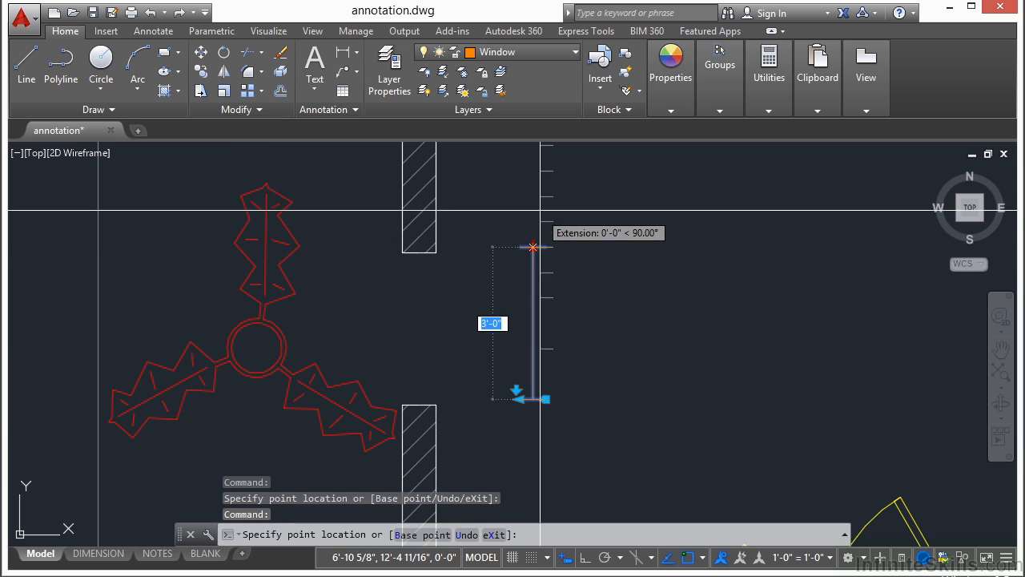
{"action": "scroll", "coordinate": [446, 311], "scroll_direction": "down", "scroll_amount": 3}
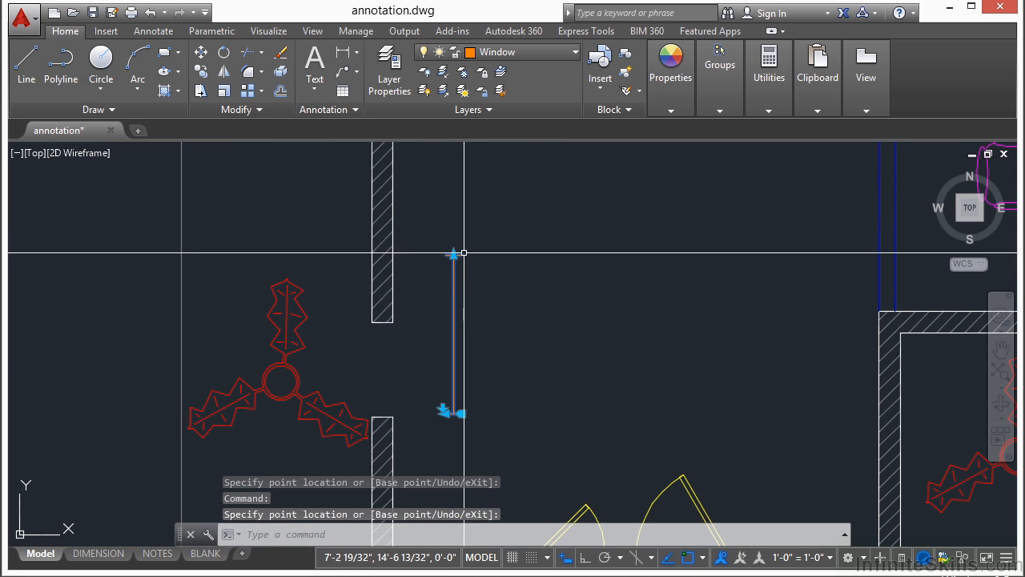
Reduce the window's thickness to the thinnest preset increment.
{"action": "scroll", "coordinate": [443, 426], "scroll_direction": "up", "scroll_amount": 3}
{"action": "left_click", "coordinate": [448, 376]}
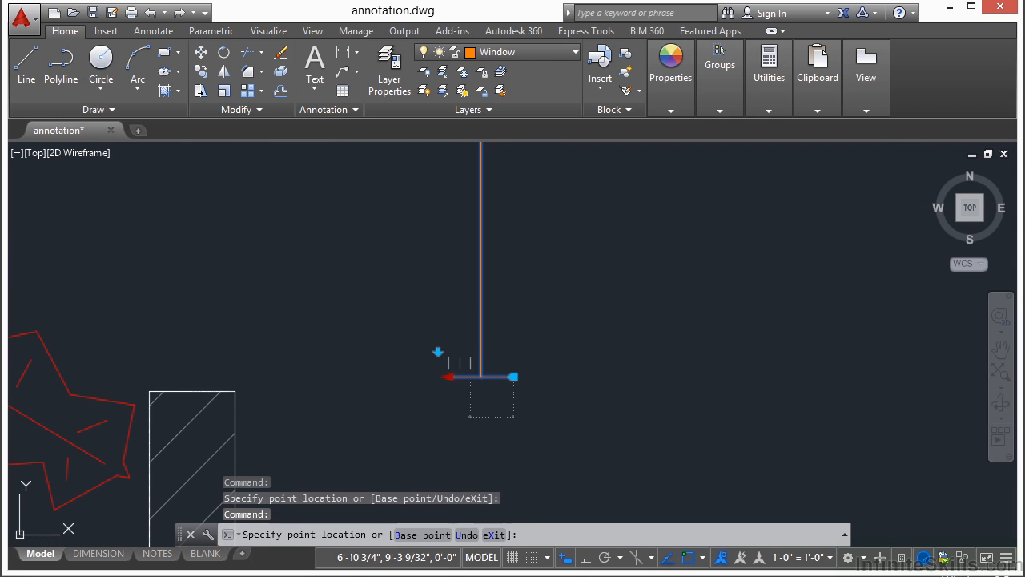
{"action": "left_click", "coordinate": [469, 378]}
{"action": "scroll", "coordinate": [339, 389], "scroll_direction": "down", "scroll_amount": 4}
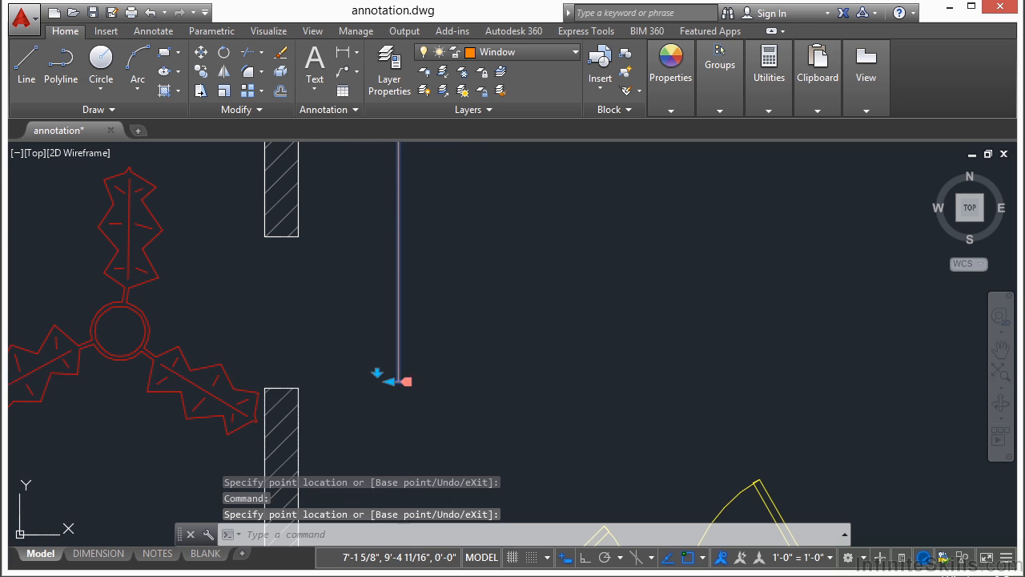
Move the window back into the wall, seating its lower end on the opening's lower edge, and clear the selection.
{"action": "left_click", "coordinate": [406, 381]}
{"action": "scroll", "coordinate": [318, 385], "scroll_direction": "up", "scroll_amount": 2}
{"action": "left_click", "coordinate": [285, 388]}
{"action": "scroll", "coordinate": [354, 326], "scroll_direction": "down", "scroll_amount": 2}
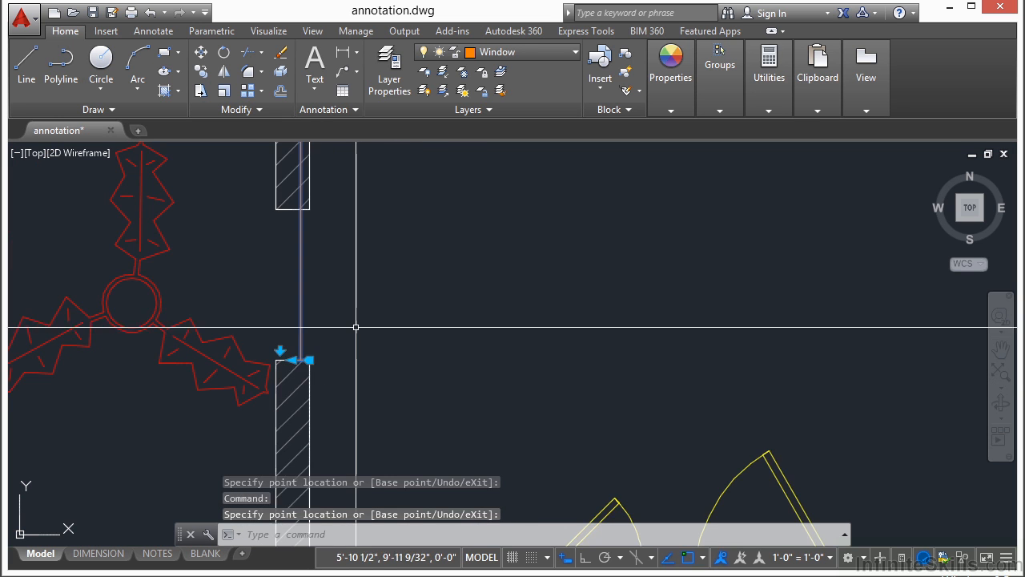
{"action": "key", "text": "Escape"}
{"action": "scroll", "coordinate": [360, 320], "scroll_direction": "down", "scroll_amount": 4}
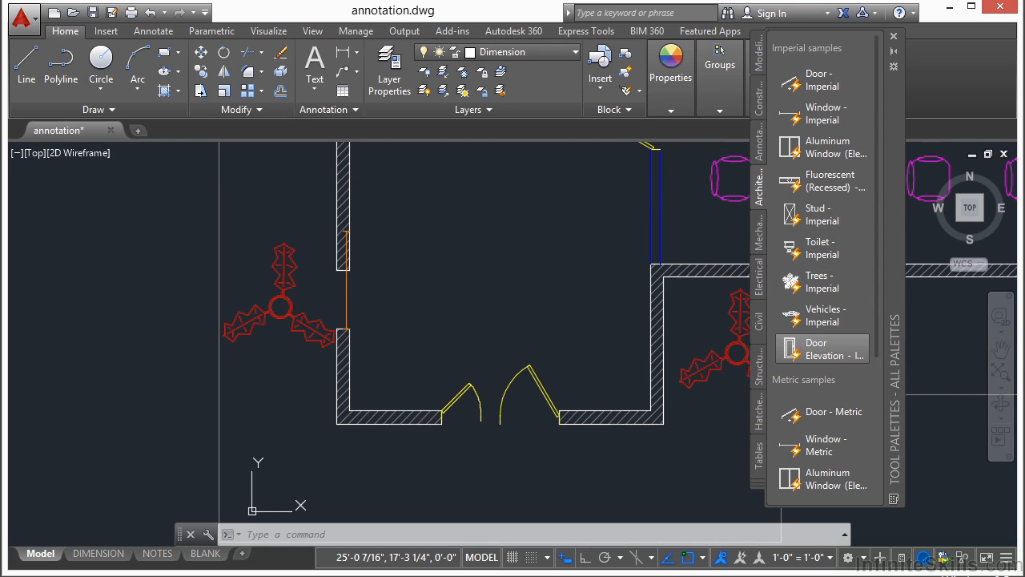
Insert the Door Elevation - Imperial block in the empty area west of the floor plan and select it.
{"action": "scroll", "coordinate": [517, 300], "scroll_direction": "down", "scroll_amount": 4}
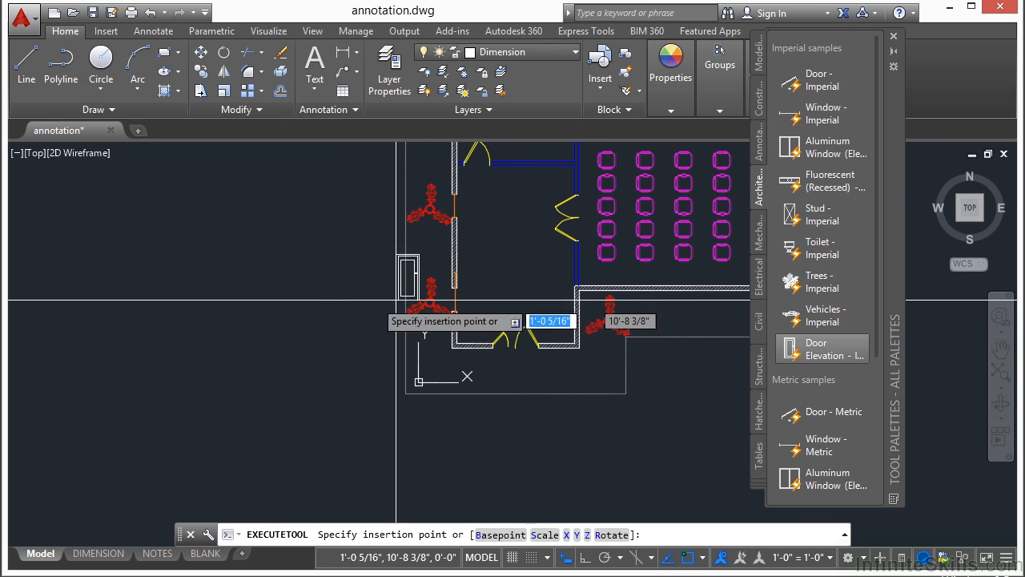
{"action": "scroll", "coordinate": [264, 298], "scroll_direction": "up", "scroll_amount": 6}
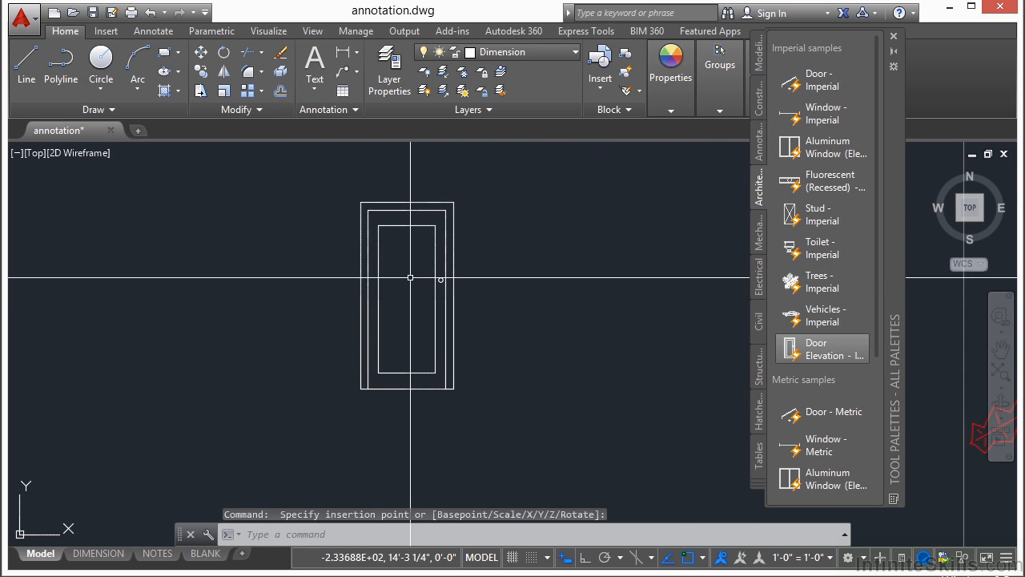
{"action": "left_click", "coordinate": [408, 227]}
{"action": "left_click", "coordinate": [408, 226]}
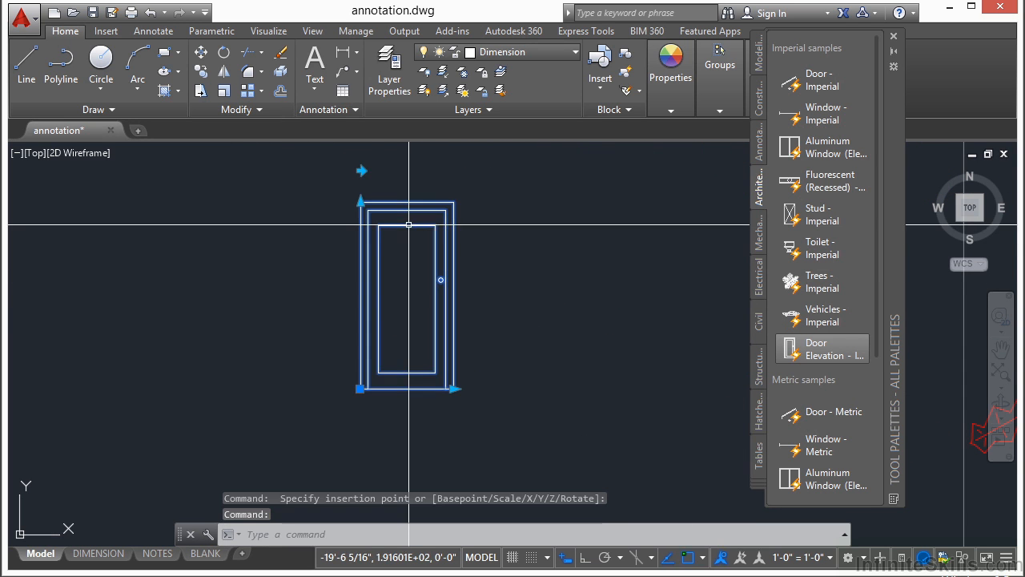
Widen the door elevation to a larger preset width and set its height to 6'-6".
{"action": "left_click", "coordinate": [453, 388]}
{"action": "left_click", "coordinate": [468, 388]}
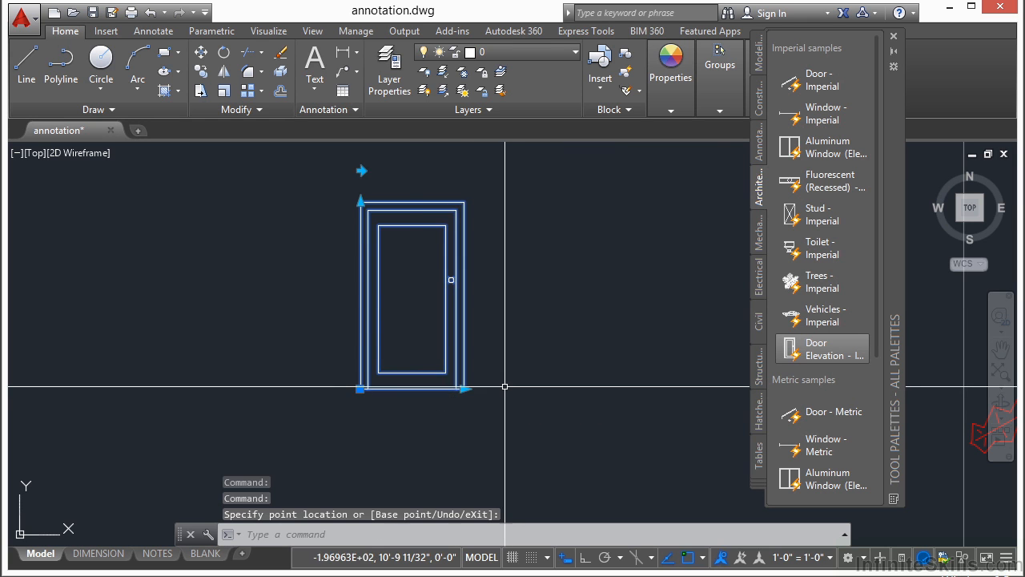
{"action": "left_click", "coordinate": [360, 201]}
{"action": "middle_click_drag", "start_coordinate": [360, 189], "coordinate": [360, 241]}
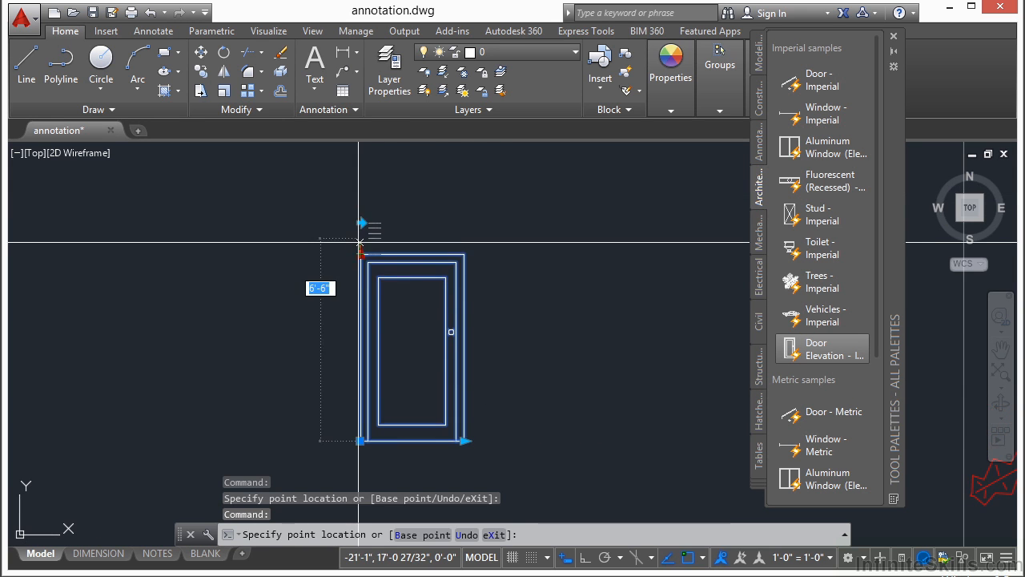
{"action": "left_click", "coordinate": [365, 192]}
Flip the door elevation to swap its handle side and flip it back.
{"action": "left_click", "coordinate": [360, 223]}
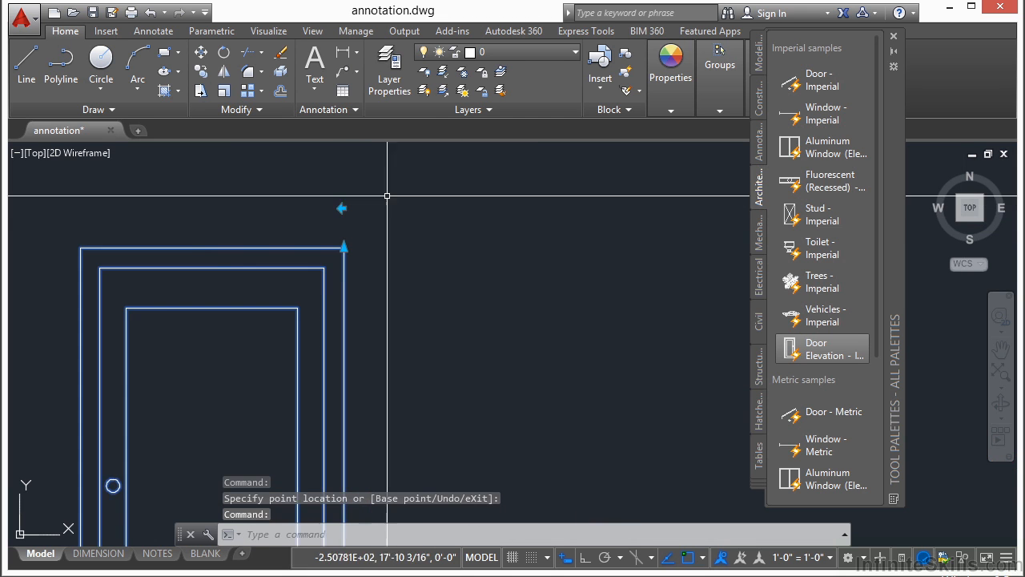
{"action": "scroll", "coordinate": [395, 195], "scroll_direction": "down", "scroll_amount": 2}
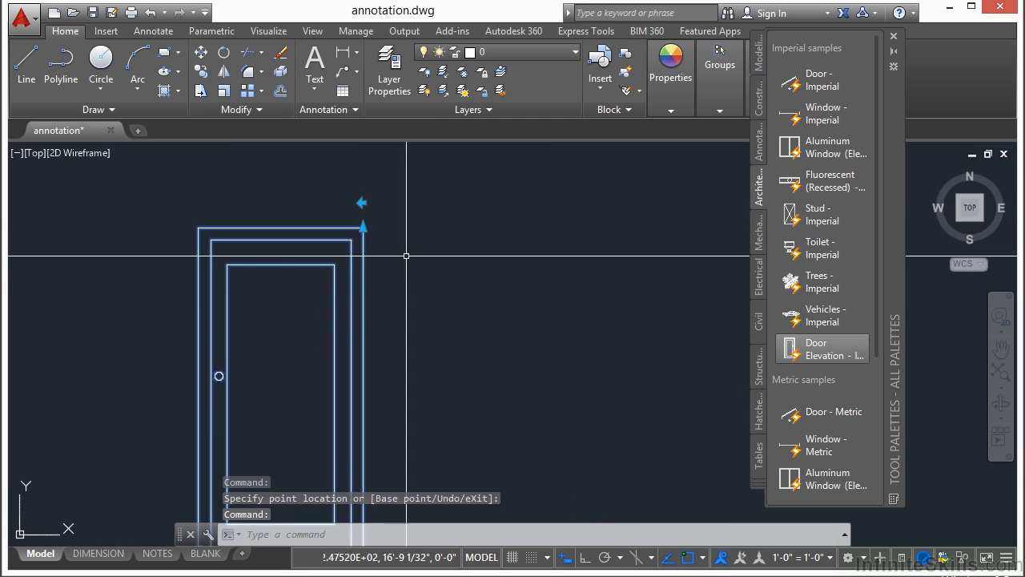
{"action": "scroll", "coordinate": [396, 207], "scroll_direction": "down", "scroll_amount": 2}
{"action": "left_click", "coordinate": [384, 227]}
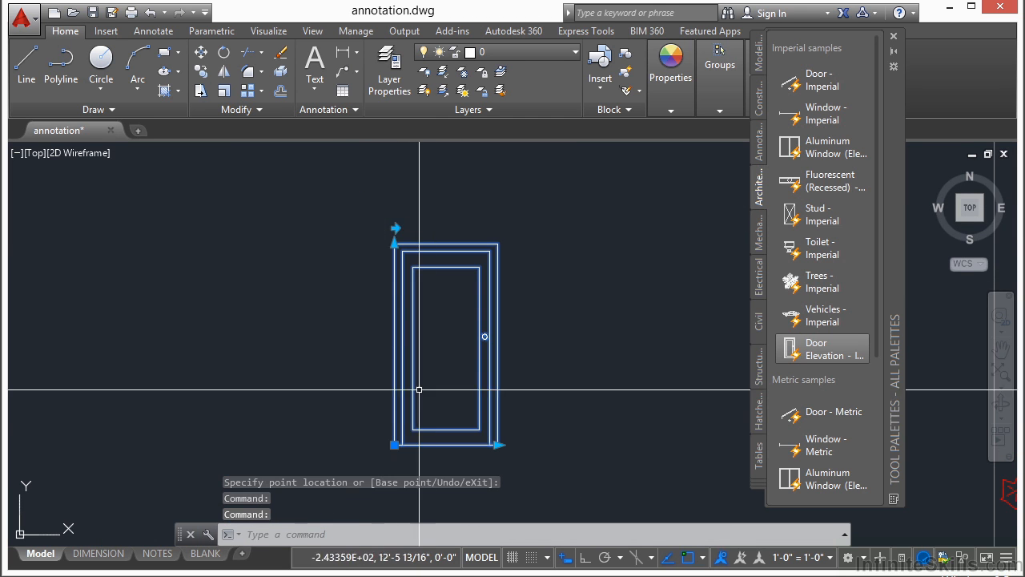
Move the door elevation farther west by its base point and clear the selection.
{"action": "left_click", "coordinate": [395, 443]}
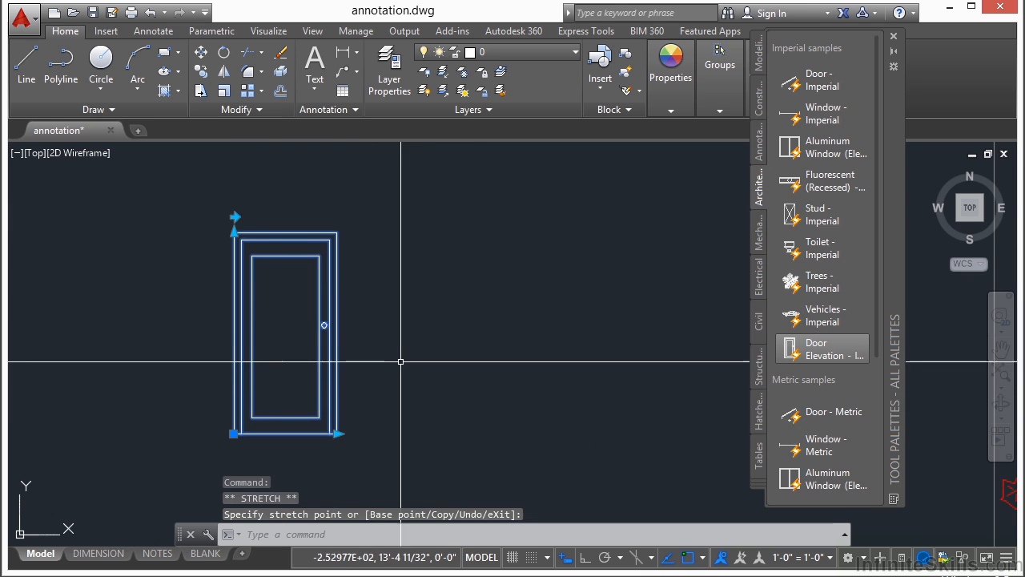
{"action": "key", "text": "Escape"}
{"action": "scroll", "coordinate": [554, 330], "scroll_direction": "down", "scroll_amount": 2}
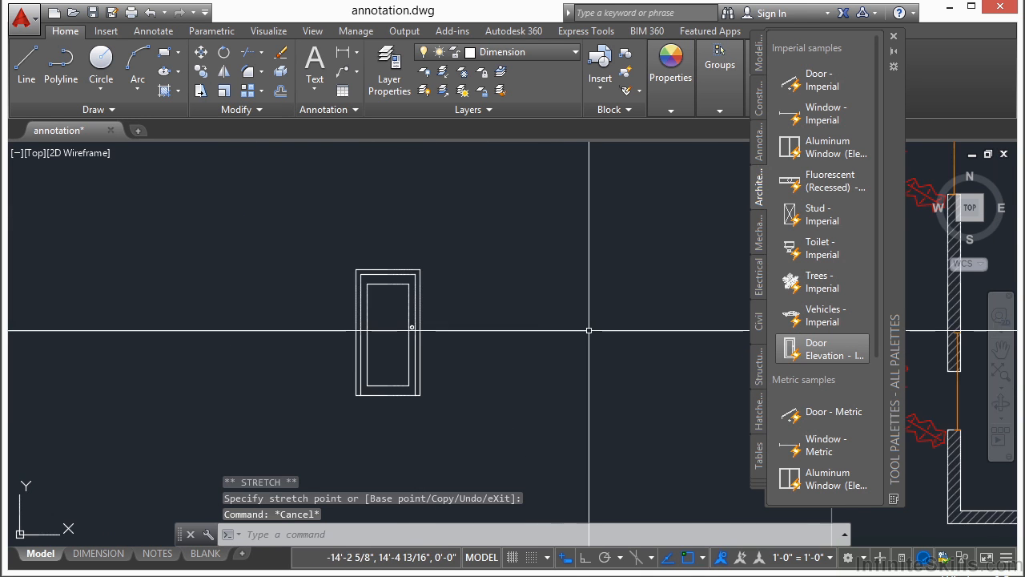
Insert the Mechanical sample Shoulder Screw - Imperial between the door elevation and the floor plan, and select it.
{"action": "middle_click_drag", "start_coordinate": [559, 329], "coordinate": [333, 322]}
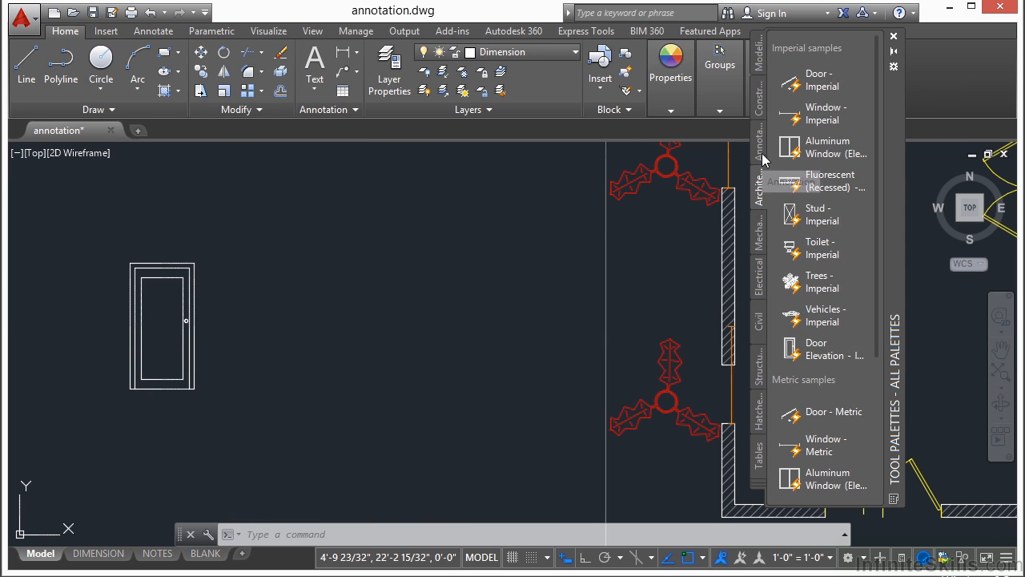
{"action": "left_click", "coordinate": [761, 237]}
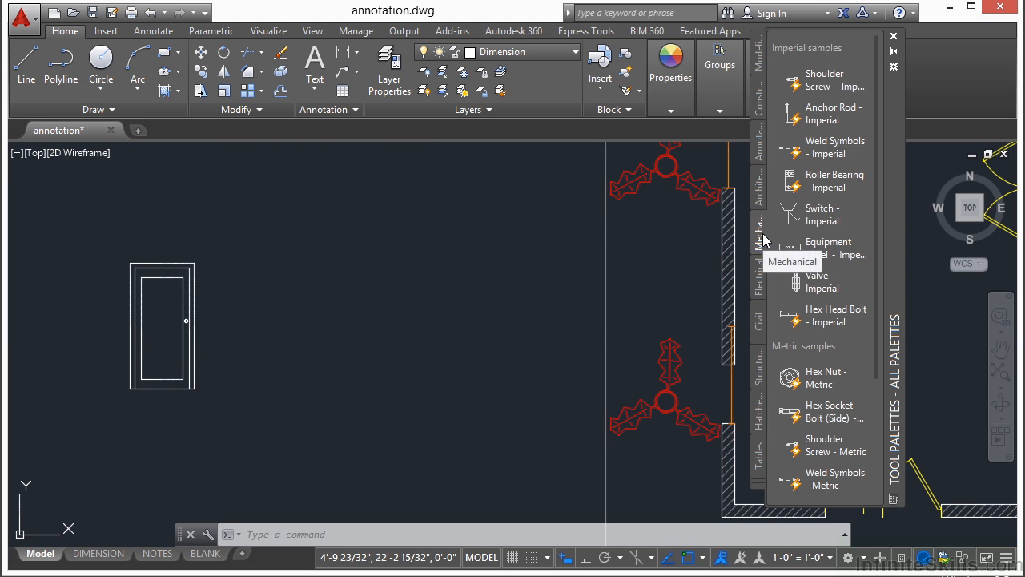
{"action": "left_click", "coordinate": [825, 90]}
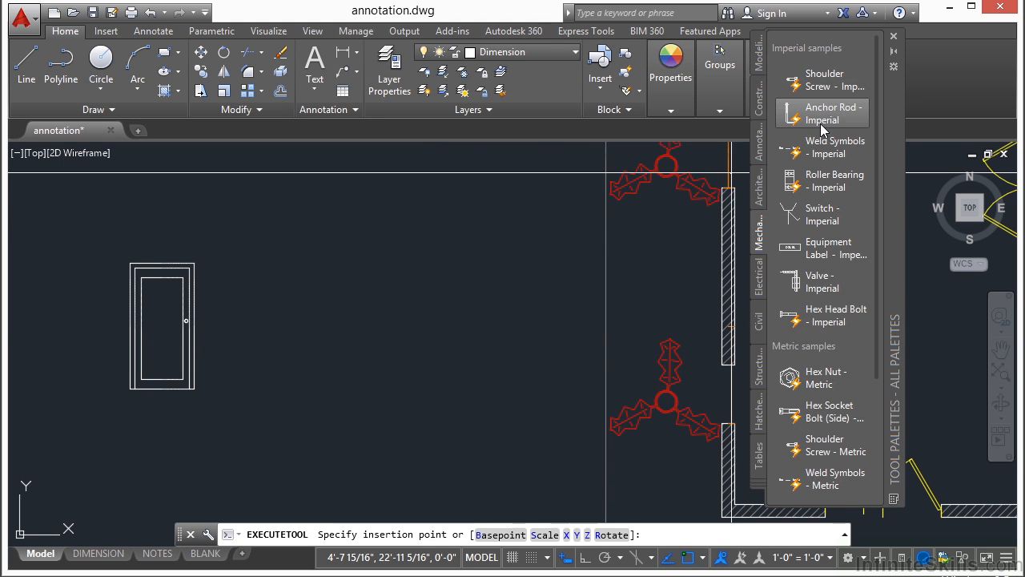
{"action": "left_click", "coordinate": [374, 305]}
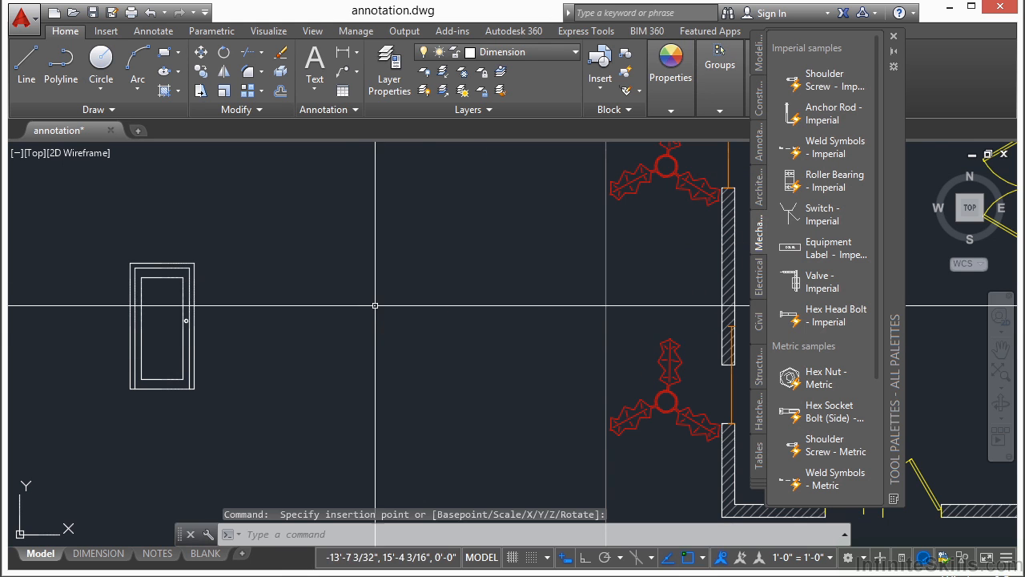
{"action": "scroll", "coordinate": [374, 305], "scroll_direction": "up", "scroll_amount": 8}
{"action": "left_click", "coordinate": [401, 305]}
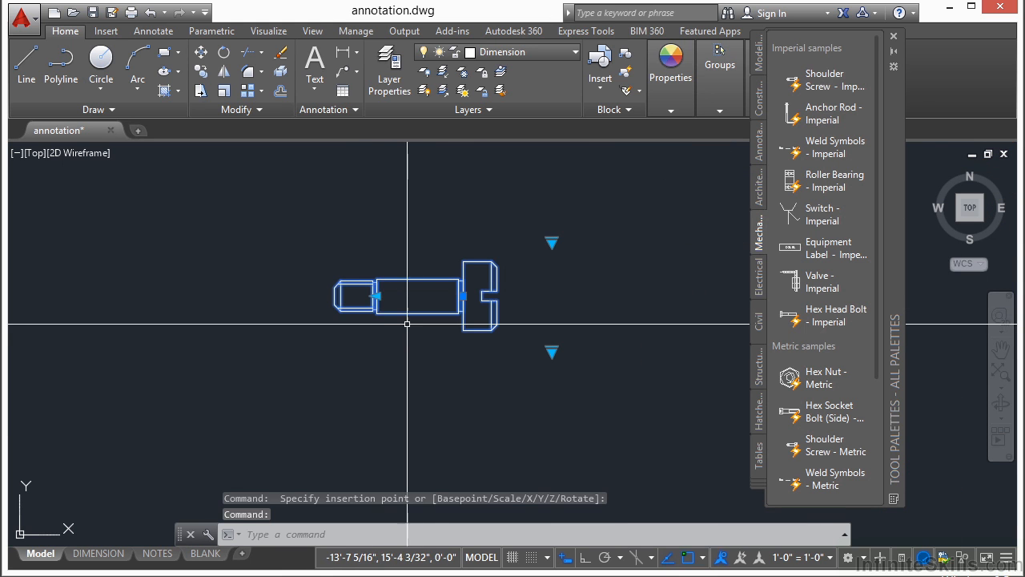
Shorten the screw's shoulder to a smaller preset length and try different thread sizes for it.
{"action": "left_click", "coordinate": [374, 295]}
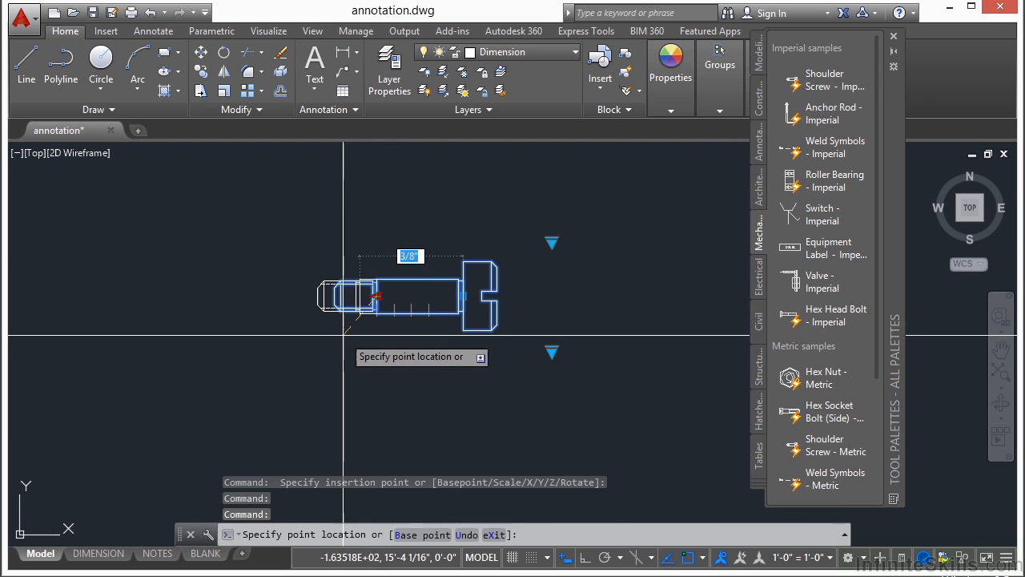
{"action": "left_click", "coordinate": [427, 339]}
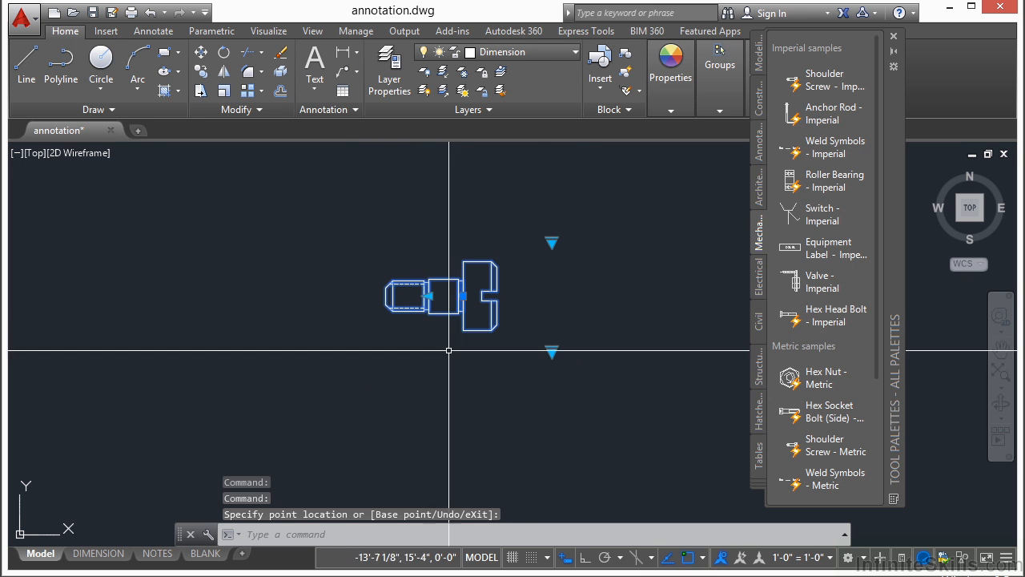
{"action": "left_click", "coordinate": [549, 352]}
{"action": "left_click", "coordinate": [588, 398]}
{"action": "left_click", "coordinate": [552, 353]}
{"action": "left_click", "coordinate": [596, 435]}
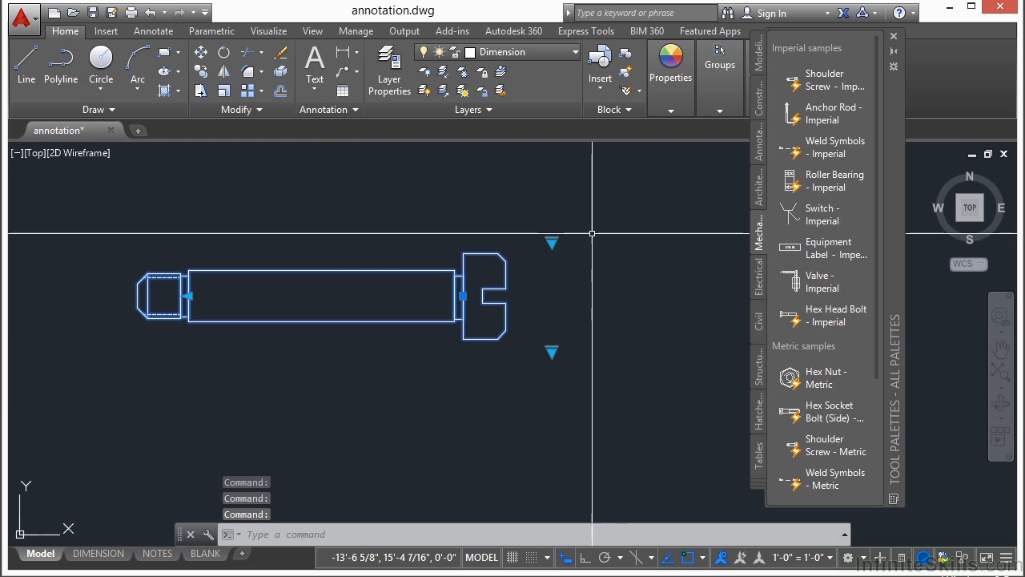
Set the screw's part number to SSI-22, followed by a part number with a shorter shoulder of the same diameter.
{"action": "left_click", "coordinate": [549, 240]}
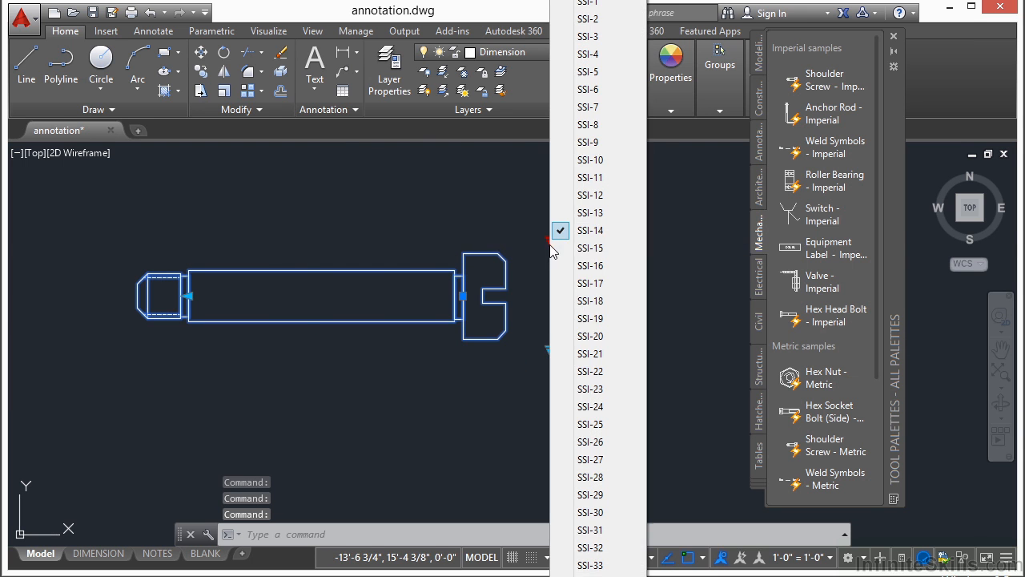
{"action": "left_click", "coordinate": [583, 334]}
{"action": "left_click", "coordinate": [551, 241]}
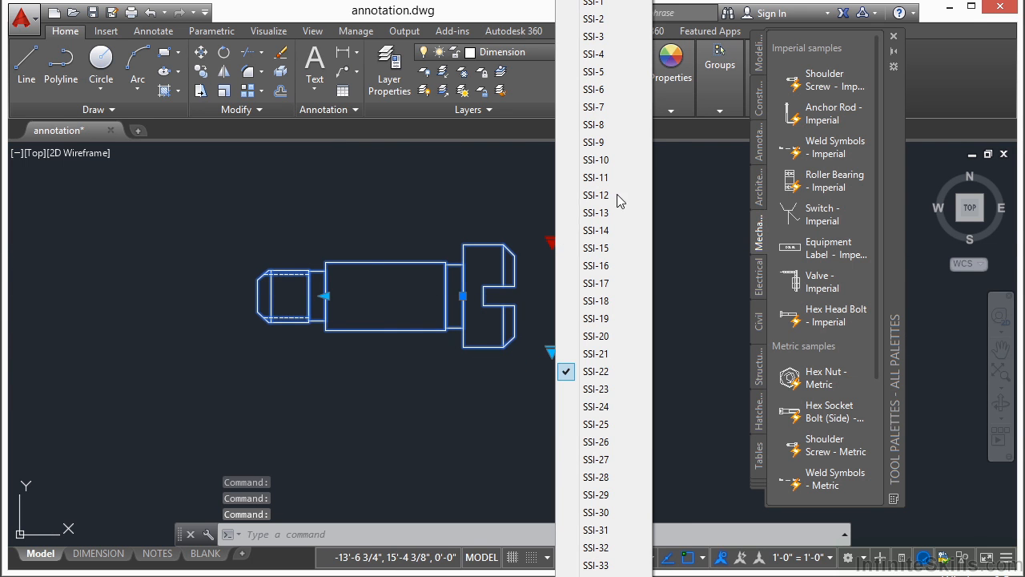
{"action": "left_click", "coordinate": [602, 495]}
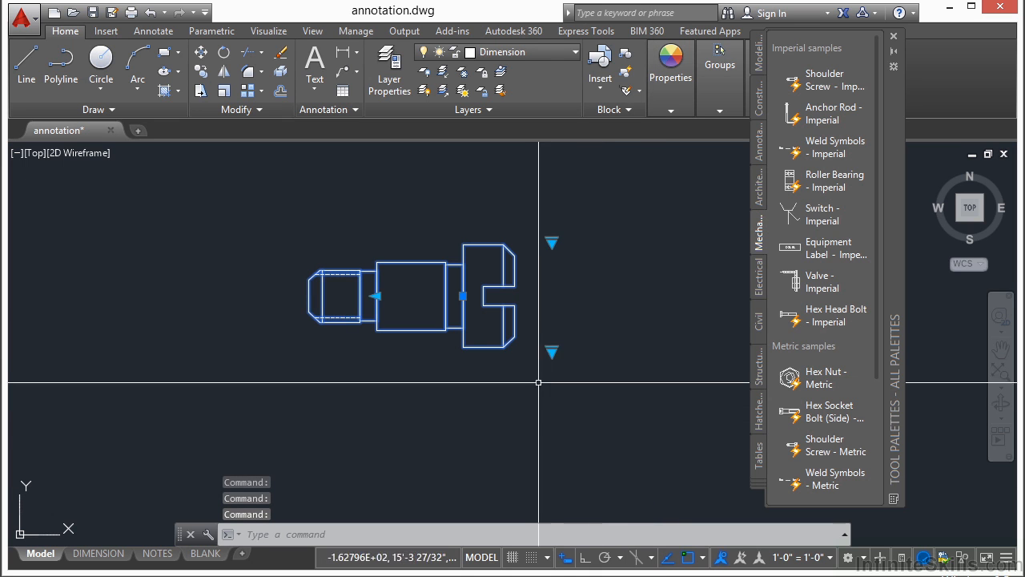
Choose a smaller thread size for the screw, set its shoulder length to 3/8", and clear the selection.
{"action": "left_click", "coordinate": [552, 353]}
{"action": "left_click", "coordinate": [605, 367]}
{"action": "left_click", "coordinate": [374, 296]}
{"action": "left_click", "coordinate": [323, 311]}
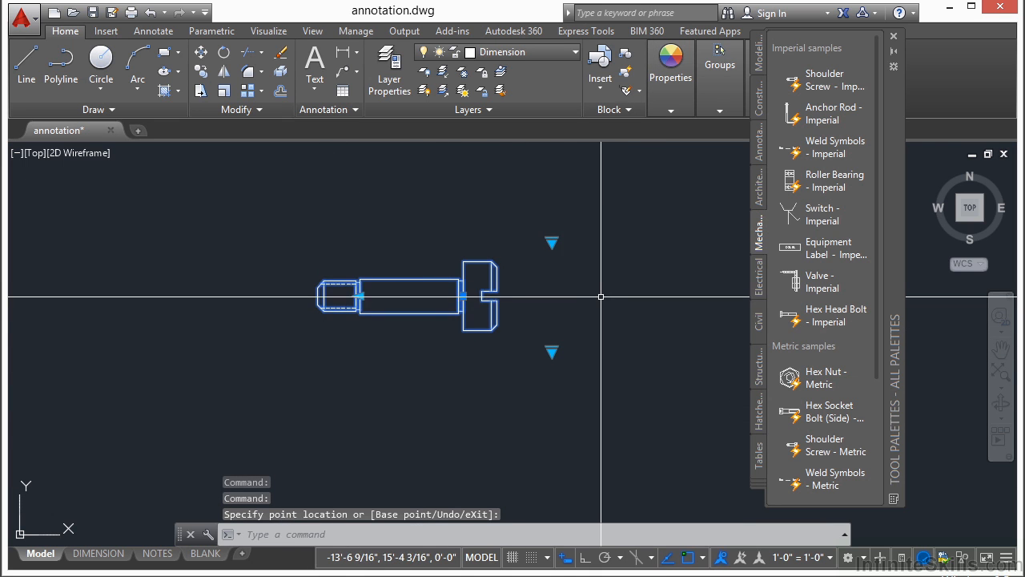
{"action": "key", "text": "Escape"}
{"action": "scroll", "coordinate": [597, 294], "scroll_direction": "down", "scroll_amount": 2}
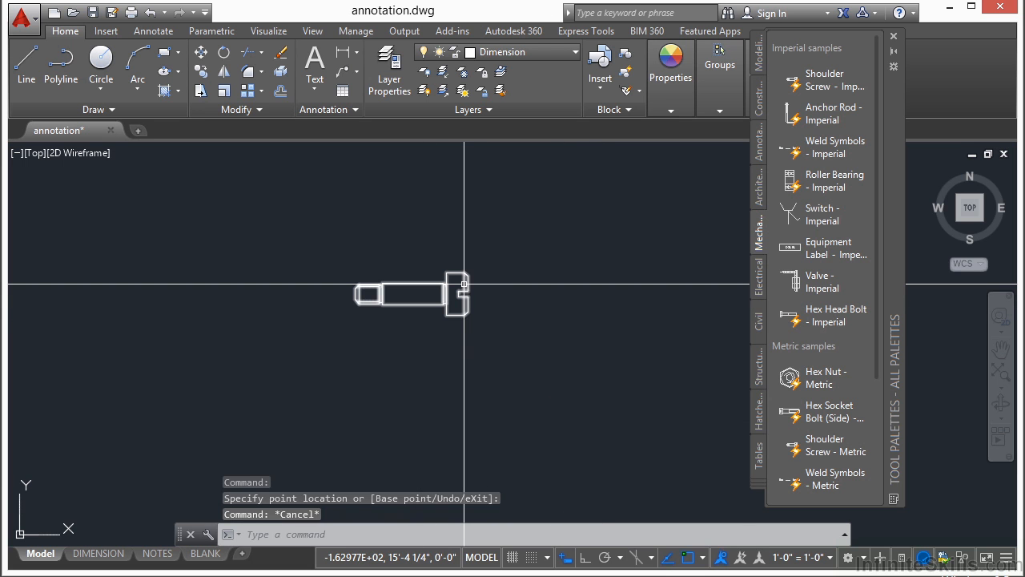
Open the shoulder screw in the Block Editor, examine its parameters and actions, and close the editor.
{"action": "mouse_move", "coordinate": [463, 283]}
{"action": "scroll", "coordinate": [573, 277], "scroll_direction": "down", "scroll_amount": 2}
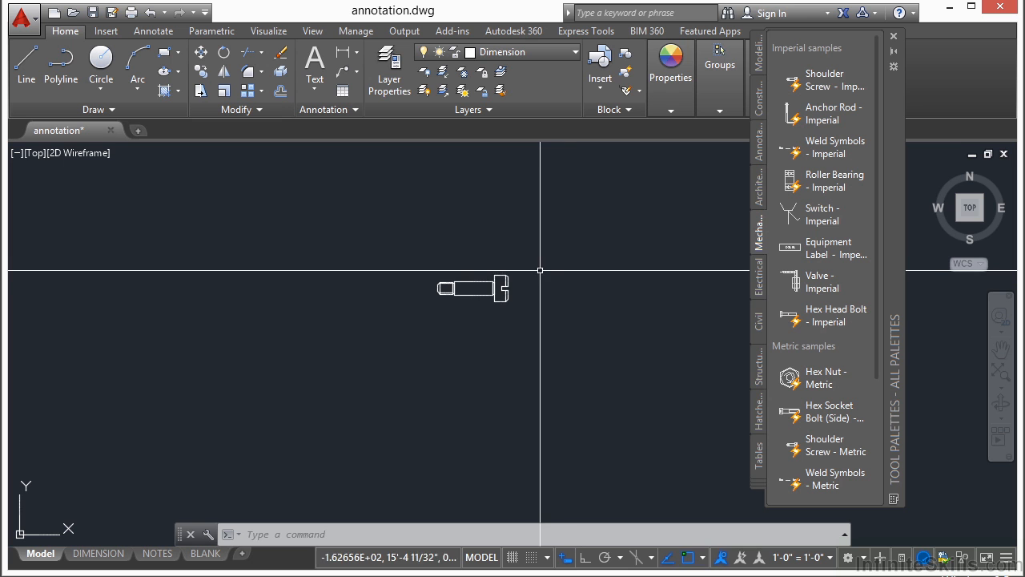
{"action": "left_click", "coordinate": [501, 287]}
{"action": "right_click", "coordinate": [505, 286]}
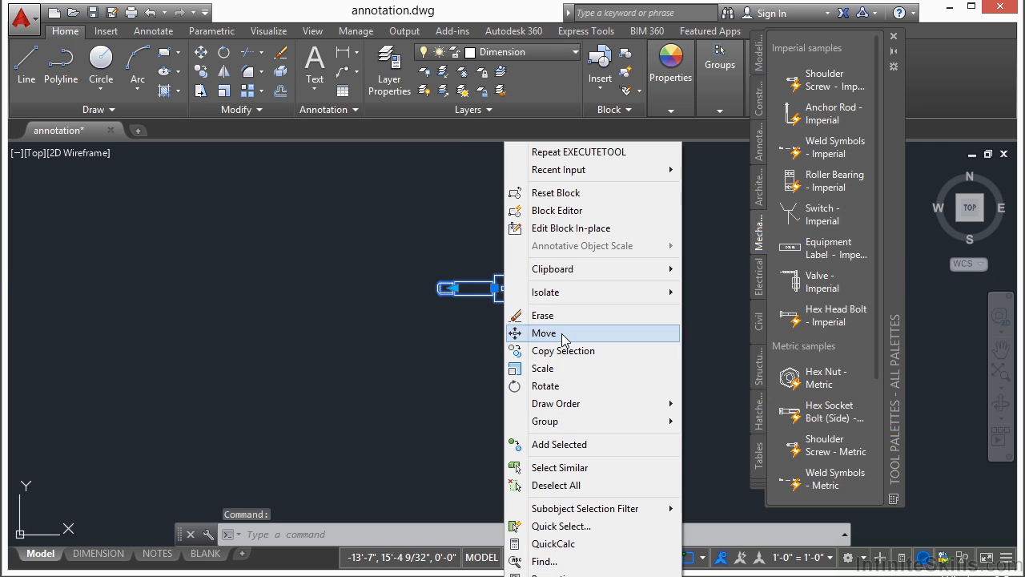
{"action": "left_click", "coordinate": [559, 211]}
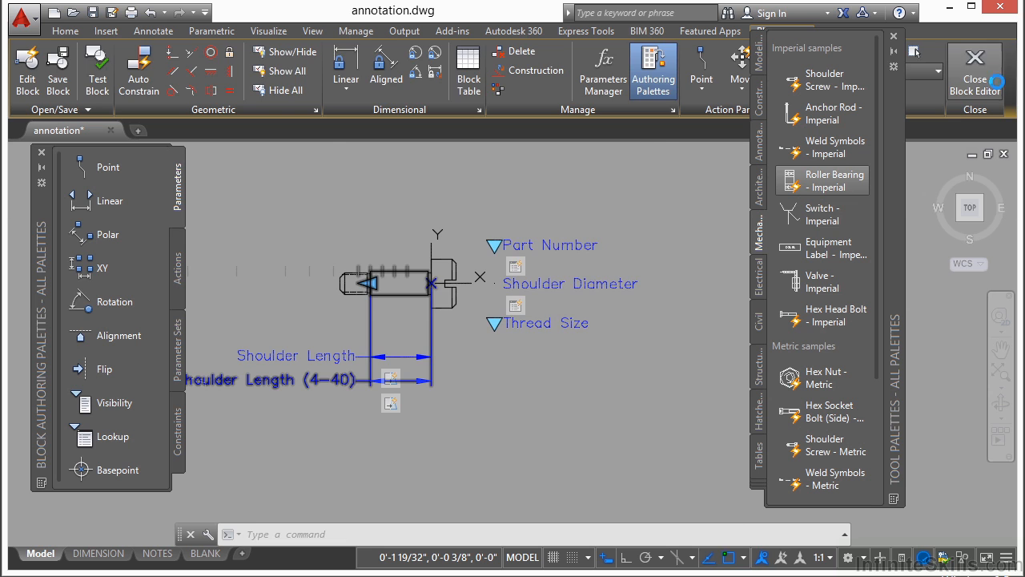
{"action": "left_click", "coordinate": [975, 68]}
{"action": "left_click", "coordinate": [589, 333]}
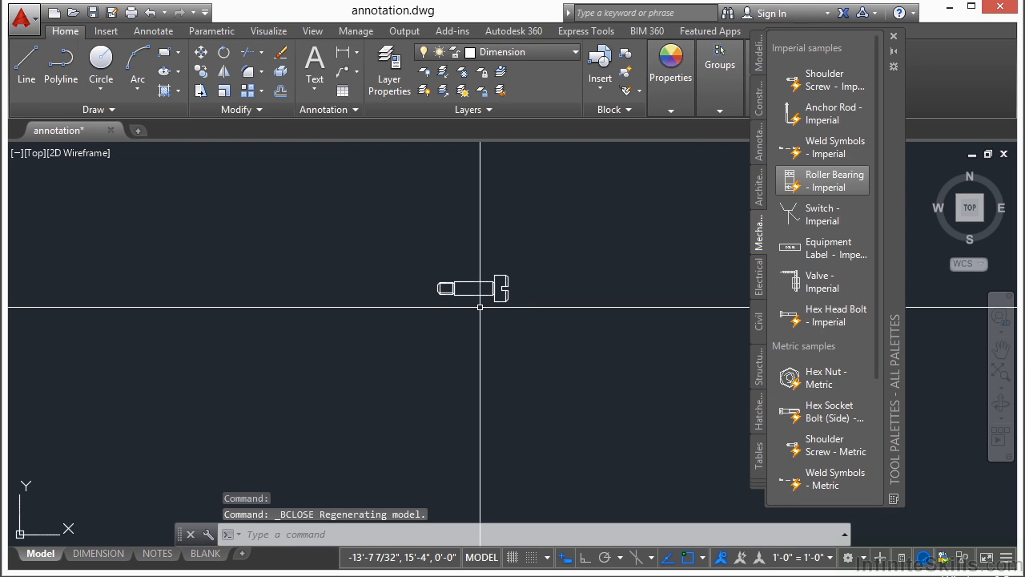